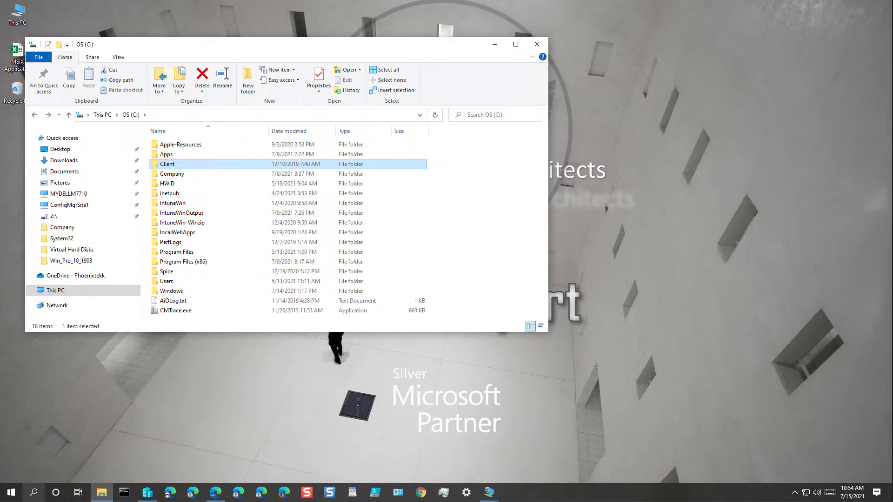
# Open a Command Prompt as administrator and change to the root directory of drive C.
pyautogui.keyDown('ctrl'); pyautogui.keyDown('shift'); pyautogui.click(127, 494); pyautogui.keyUp('shift'); pyautogui.keyUp('ctrl')
pyautogui.click(418, 302)
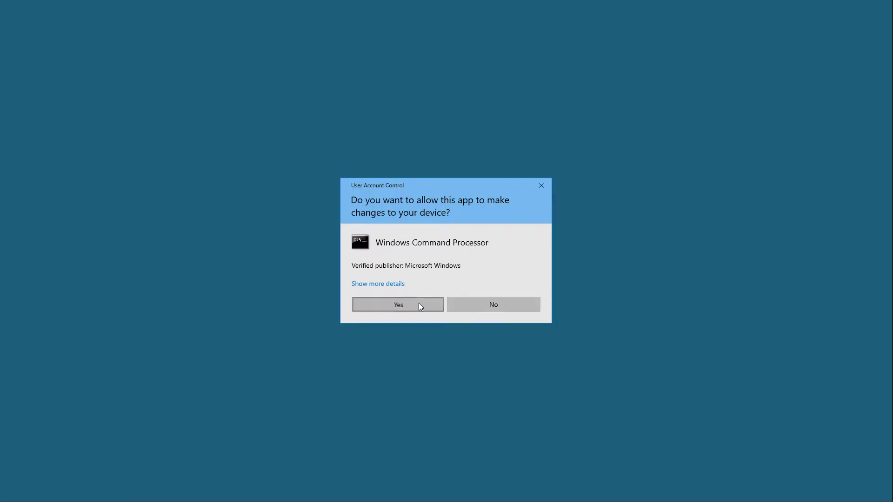
pyautogui.moveTo(343, 95); pyautogui.dragTo(345, 243)
pyautogui.write('cd')
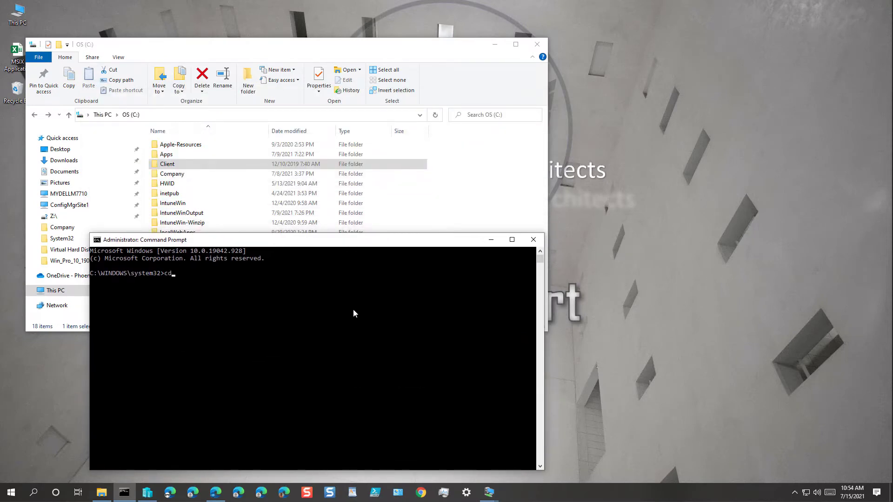
pyautogui.write('..')
pyautogui.press('Return')
pyautogui.write('cd..')
pyautogui.press('Return')
# Move the File Explorer window clear of the Command Prompt and change the prompt's directory to C:\IntuneWin.
pyautogui.moveTo(375, 45); pyautogui.dragTo(381, 15)
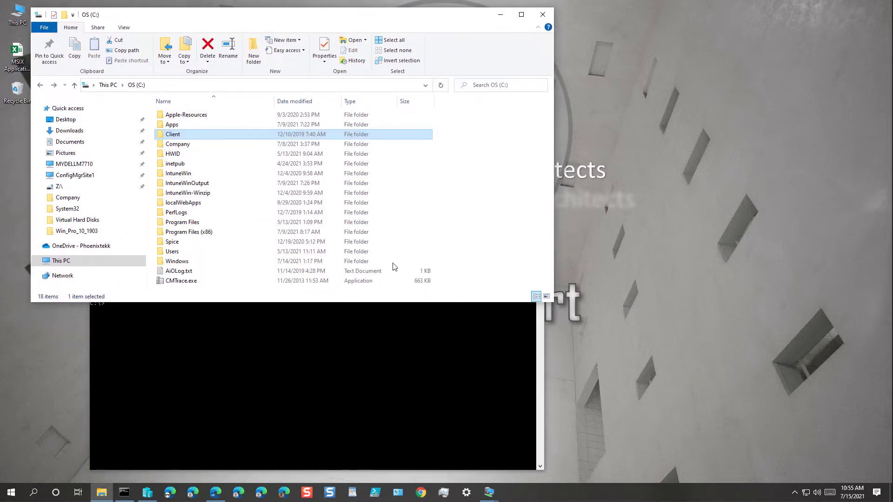
pyautogui.click(403, 334)
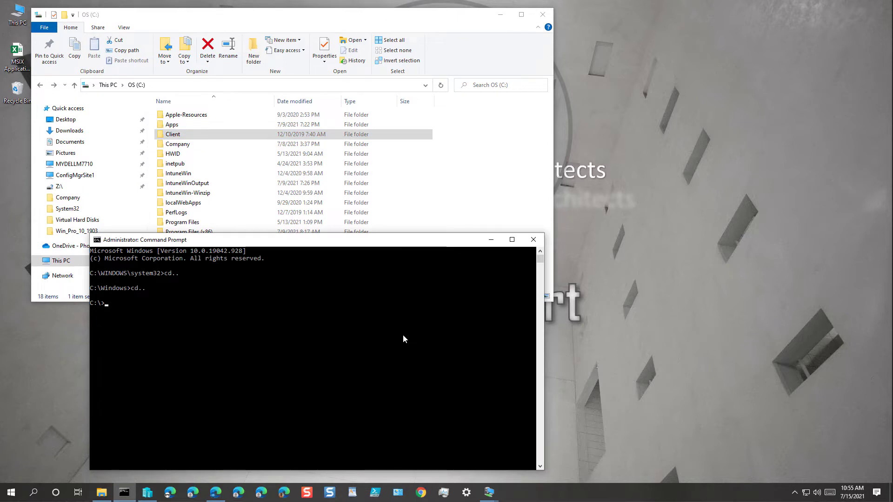
pyautogui.write('cd intun')
pyautogui.press('Tab')
pyautogui.press('Return')
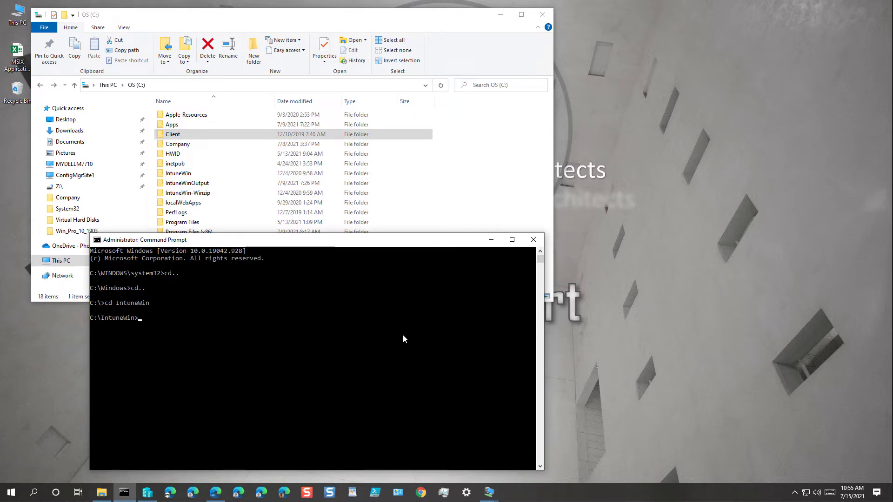
# Enter IntuneWinAppUtil.exe -c c:\client -s c:\client\ccmsetup.exe at the prompt, checking the setup file name against the Client folder.
pyautogui.write('int')
pyautogui.press('Tab')
pyautogui.write('-C')
pyautogui.press('BackSpace')
pyautogui.write('c c:\\')
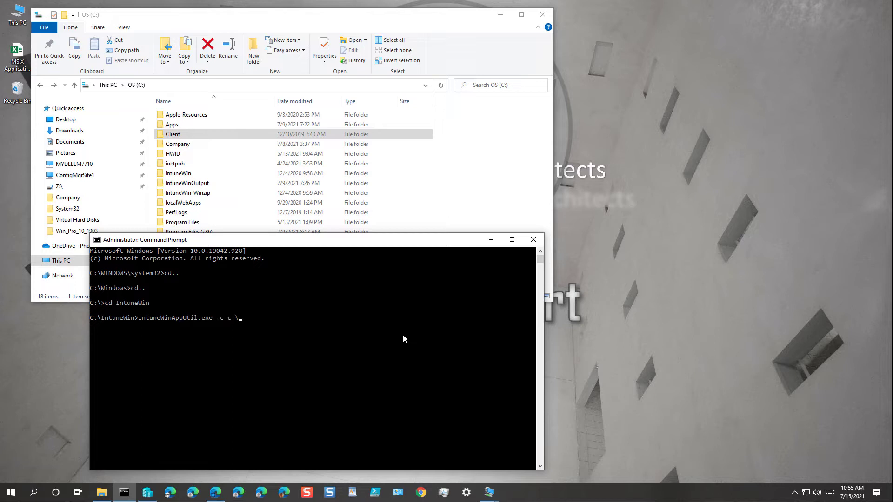
pyautogui.write('client -s')
pyautogui.write('c:\\client\\ccmsetup.exe')
pyautogui.doubleClick(171, 137)
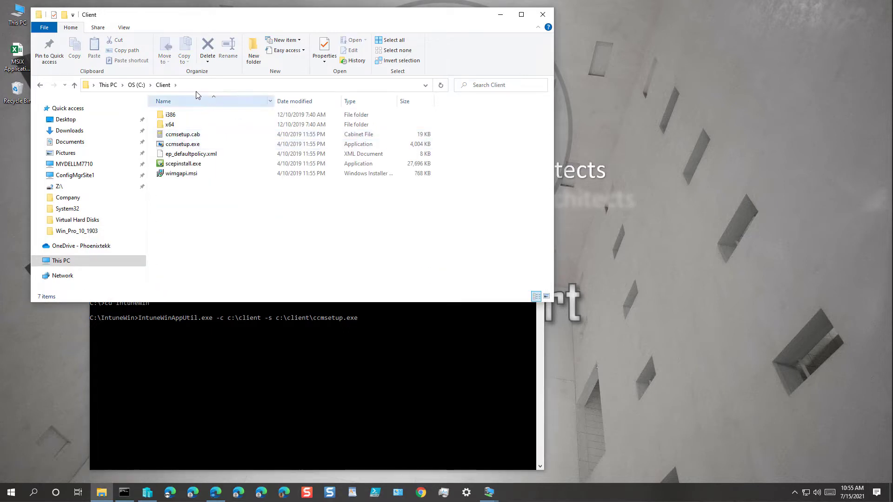
pyautogui.click(137, 85)
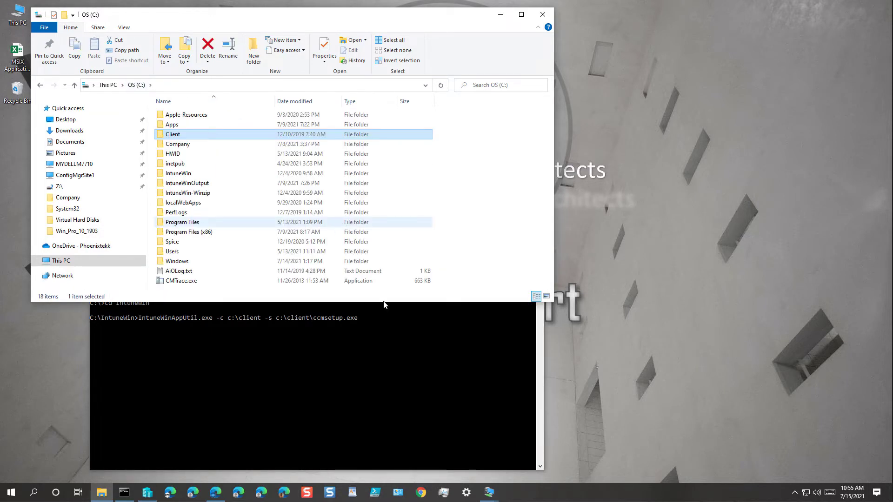
pyautogui.click(435, 388)
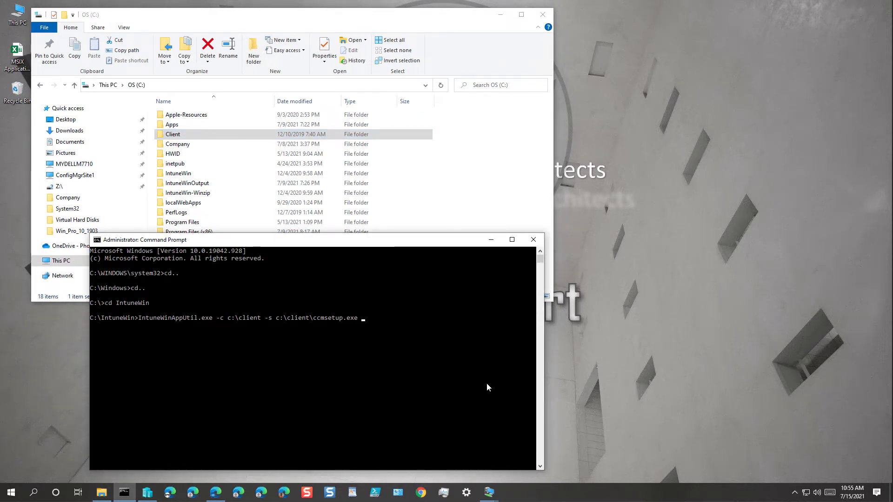
# Add the -o option to the packaging command, supply c:\client as the output folder and run it.
pyautogui.write('-0')
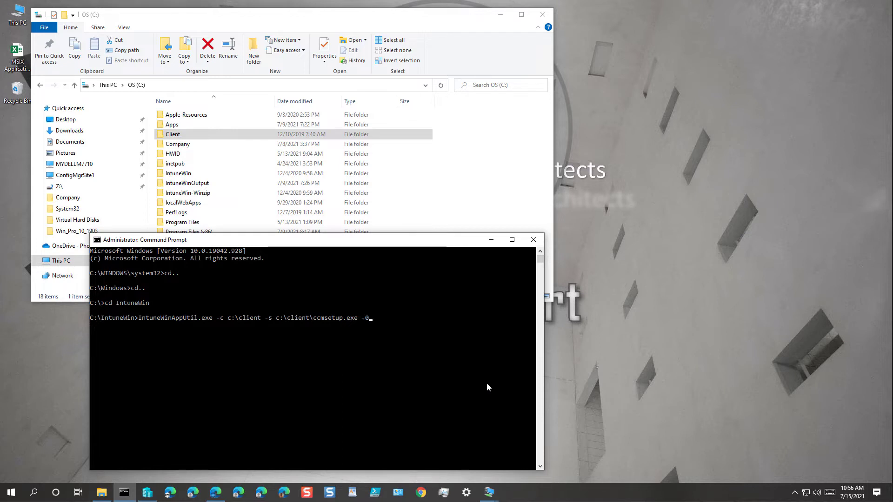
pyautogui.press('BackSpace')
pyautogui.write('o')
pyautogui.press('Return')
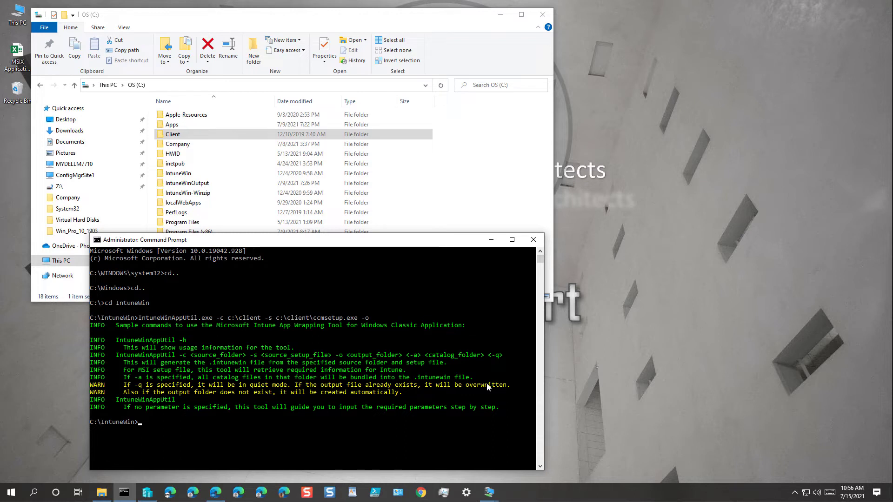
pyautogui.press('Up')
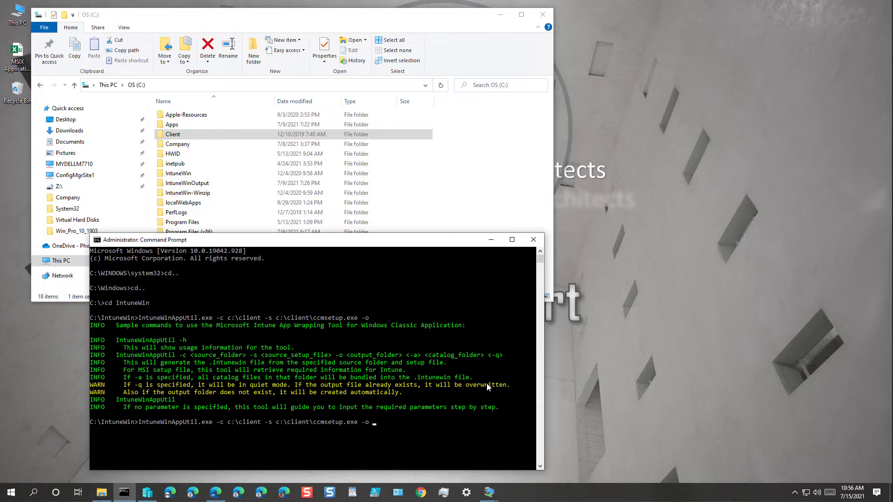
pyautogui.write('c:\\client')
pyautogui.press('Return')
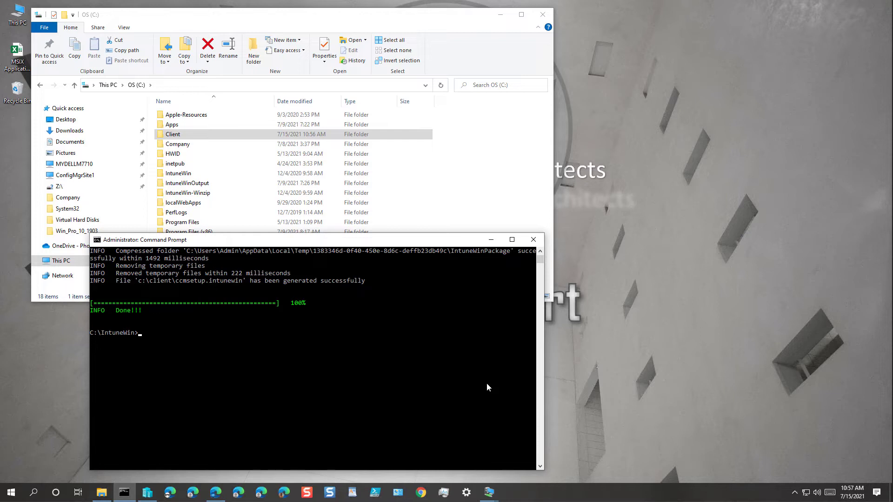
# Rerun the packaging command with output folder c:\IntuneClient and agree to create that folder.
pyautogui.press('Up')
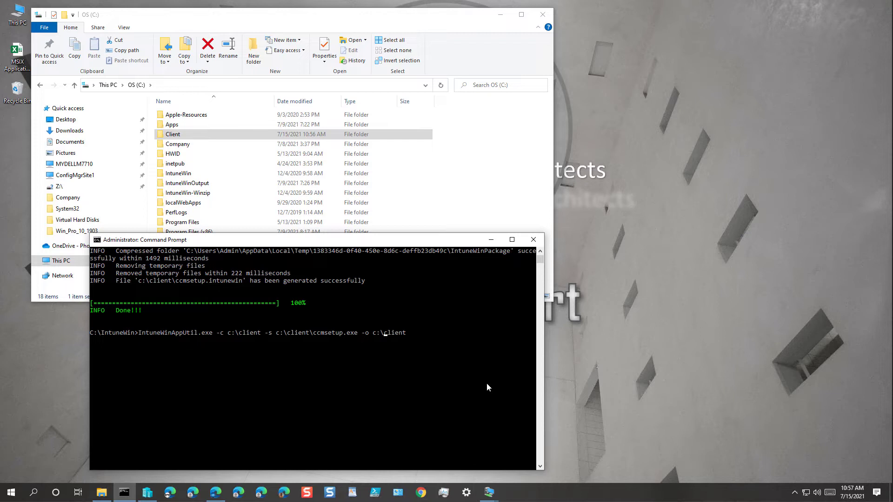
pyautogui.write('Intune')
pyautogui.press('Delete')
pyautogui.write('C')
pyautogui.press('Return')
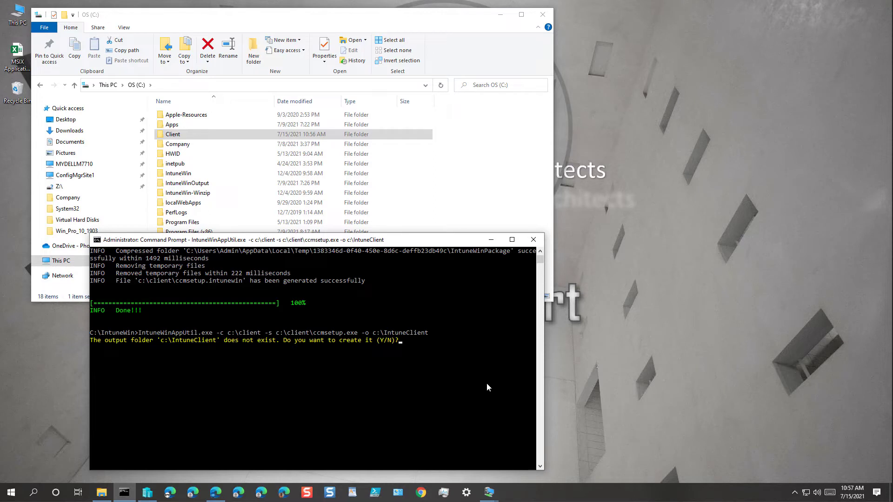
pyautogui.write('Y')
pyautogui.press('Return')
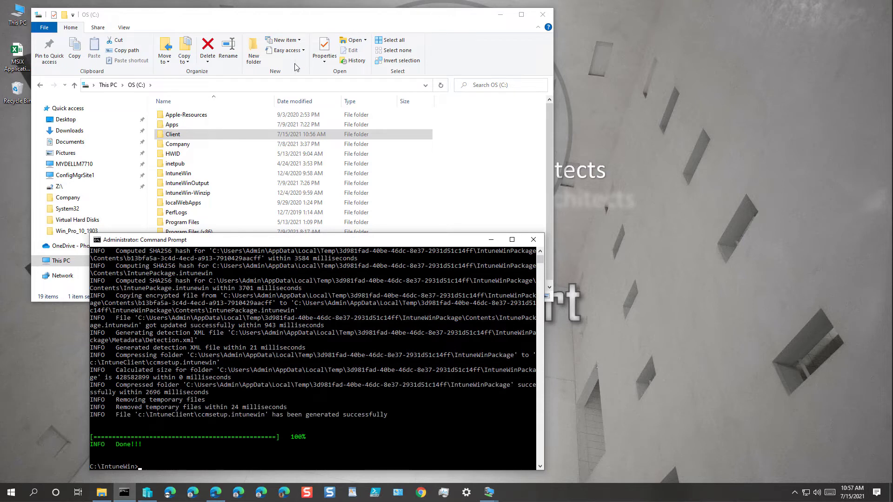
# Refresh drive C in File Explorer and open the IntuneClient folder to check the generated package.
pyautogui.click(442, 88)
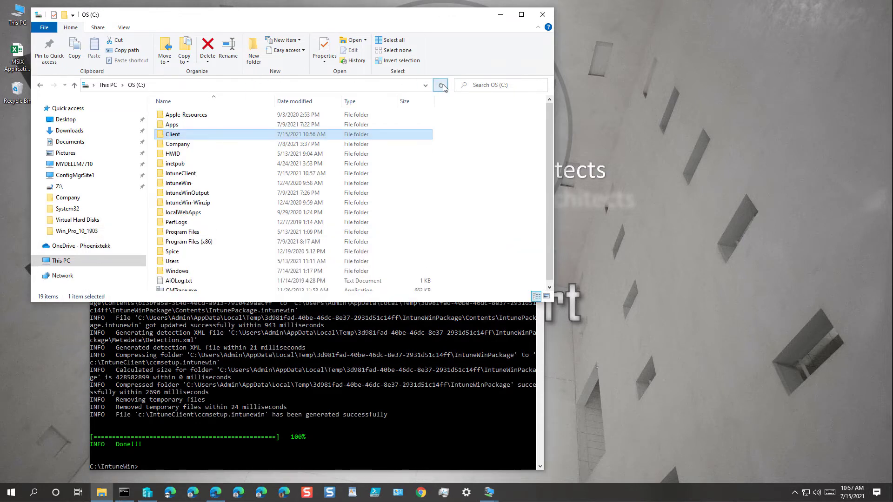
pyautogui.click(191, 173)
pyautogui.doubleClick(190, 173)
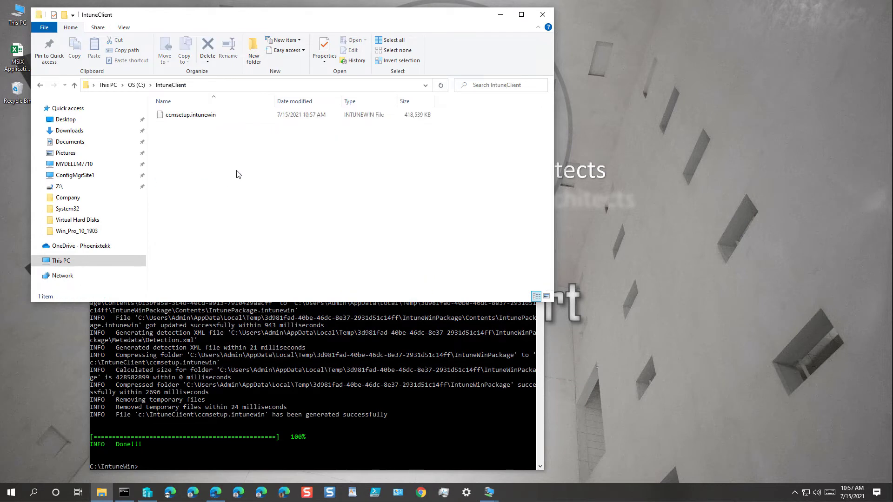
# Delete the ccmsetup.intunewin file from the Client folder on drive C.
pyautogui.click(136, 86)
pyautogui.click(180, 136)
pyautogui.doubleClick(180, 136)
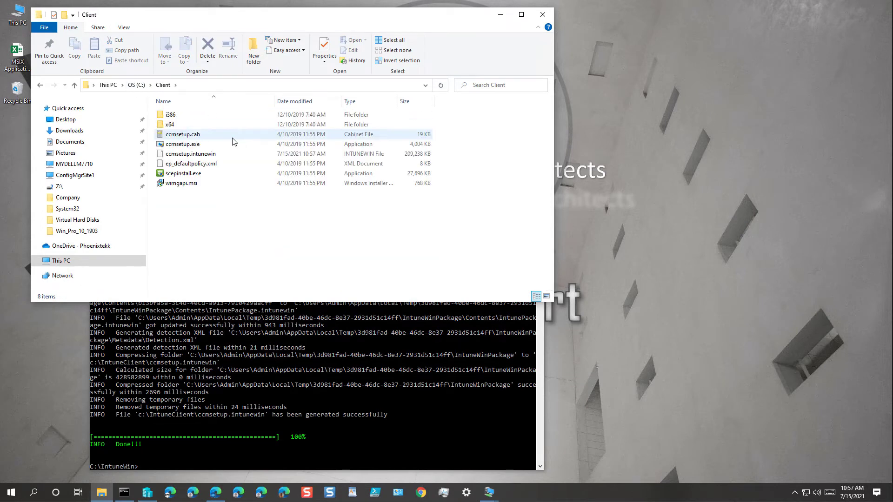
pyautogui.click(215, 154)
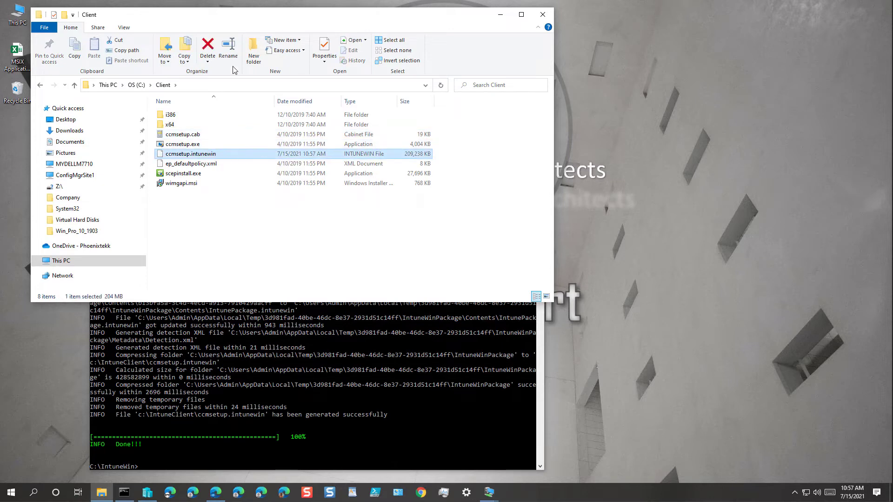
pyautogui.click(208, 45)
# Reopen the IntuneClient folder on drive C and check the folder path and the ccmsetup.intunewin file.
pyautogui.click(139, 86)
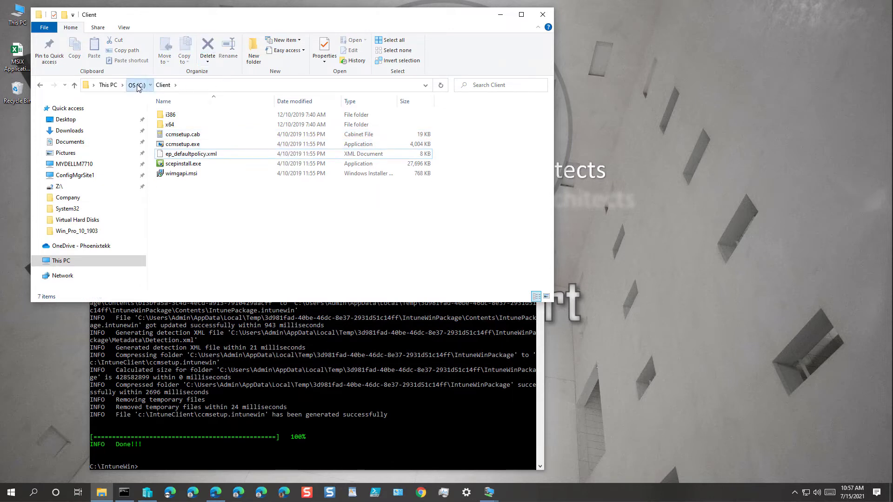
pyautogui.click(197, 174)
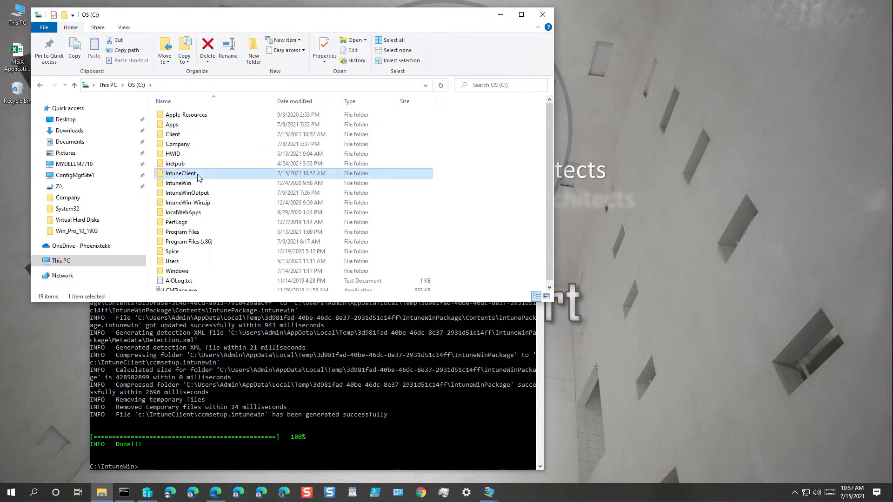
pyautogui.doubleClick(197, 174)
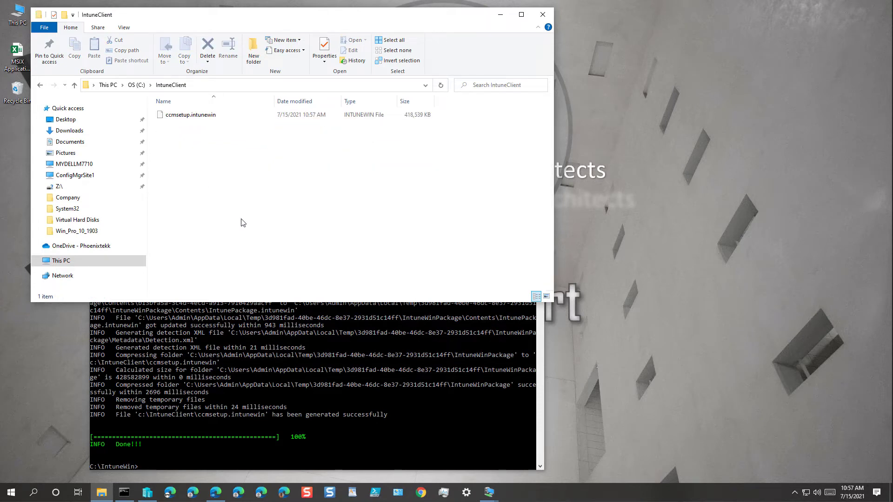
pyautogui.click(210, 88)
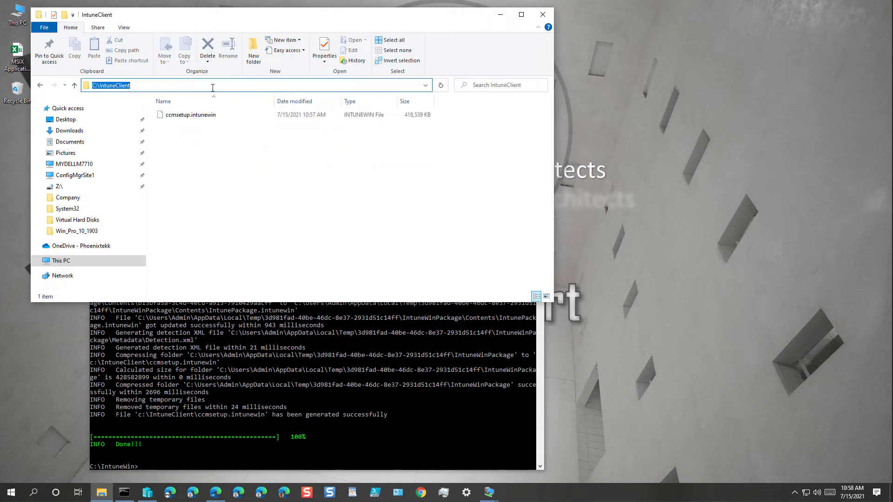
pyautogui.rightClick(212, 88)
pyautogui.click(372, 198)
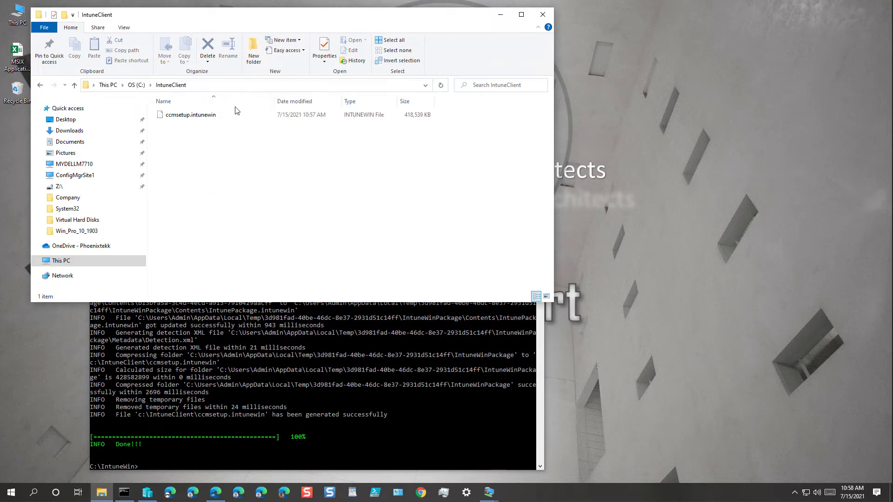
pyautogui.rightClick(199, 119)
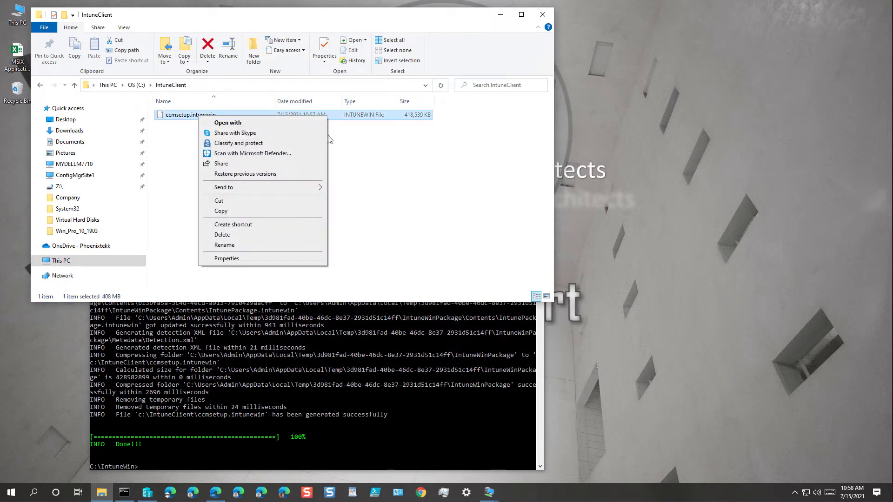
pyautogui.click(370, 151)
# Switch to the Microsoft Endpoint Manager admin center and start adding a Windows app of type Windows app (Win32).
pyautogui.click(215, 491)
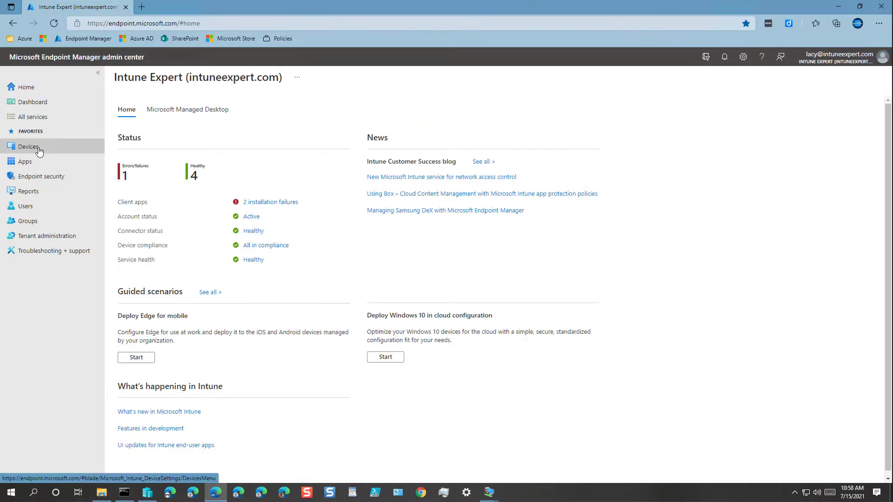
pyautogui.click(33, 163)
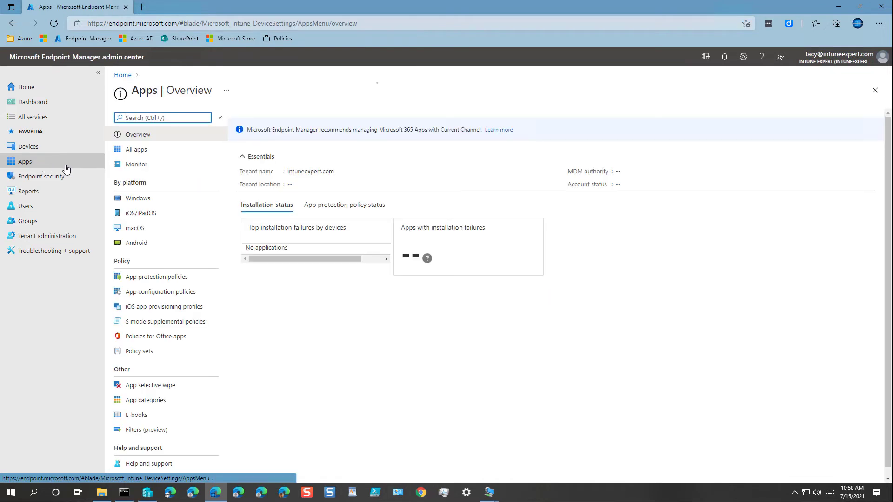
pyautogui.click(166, 204)
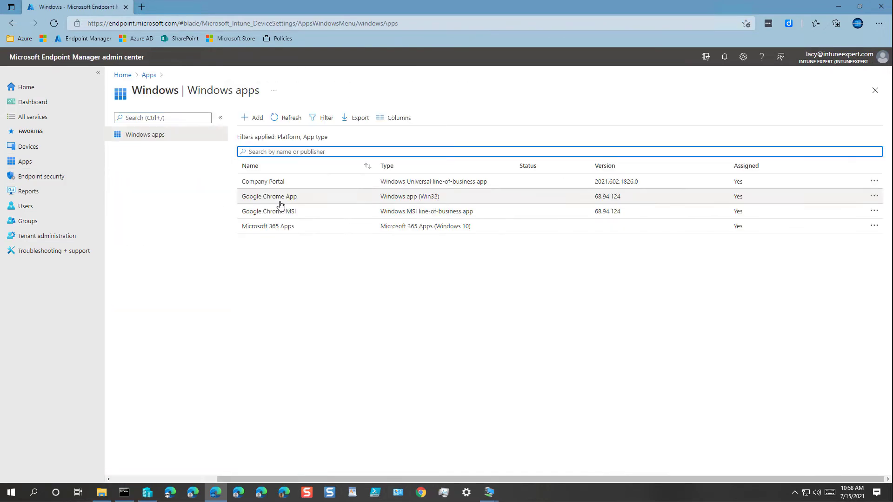
pyautogui.click(257, 119)
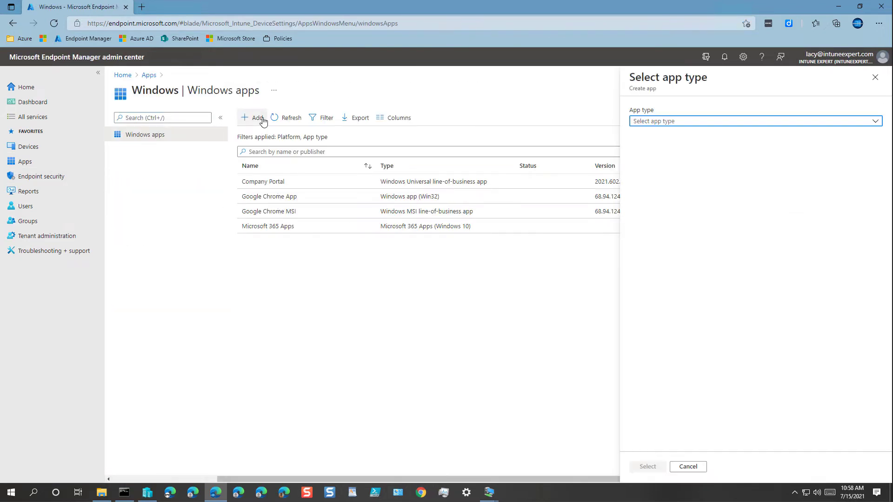
pyautogui.click(662, 122)
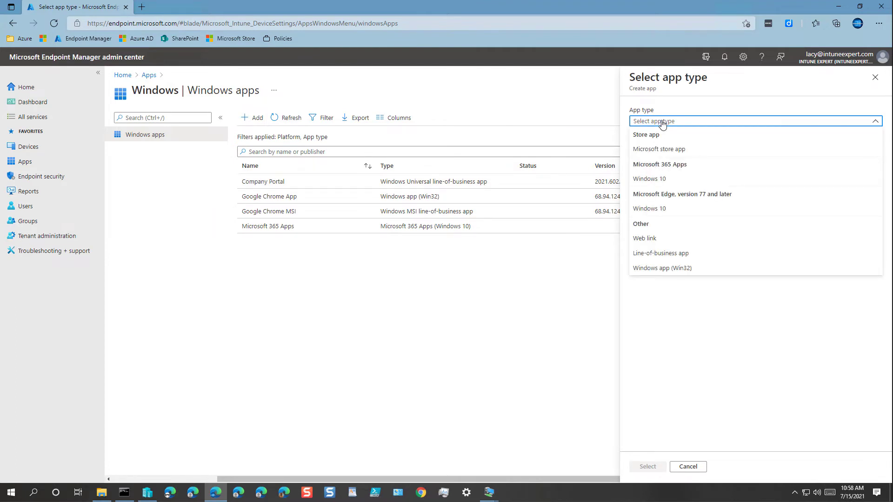
pyautogui.click(671, 274)
pyautogui.click(648, 466)
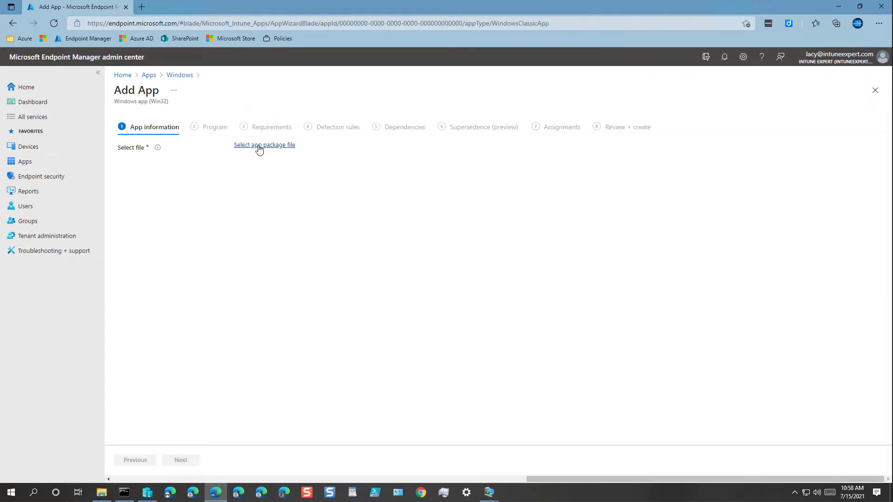
# Select ccmsetup.intunewin from the IntuneClient folder on drive C as the app package file.
pyautogui.click(257, 145)
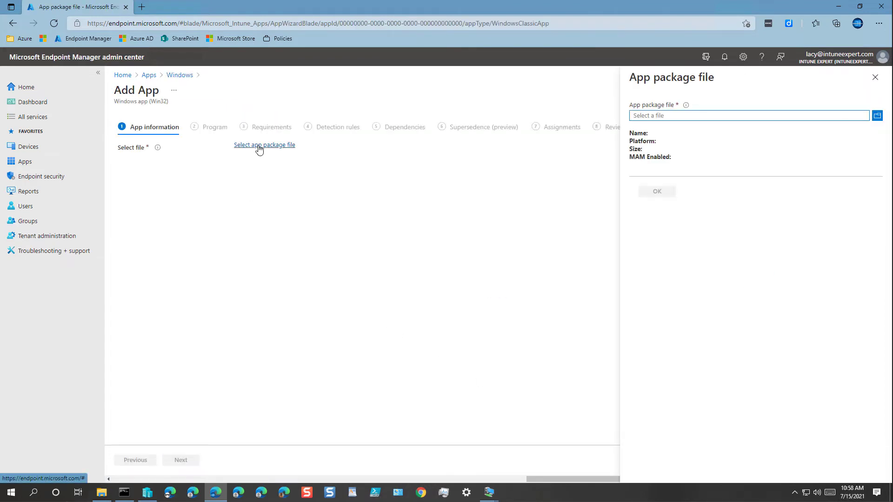
pyautogui.click(680, 117)
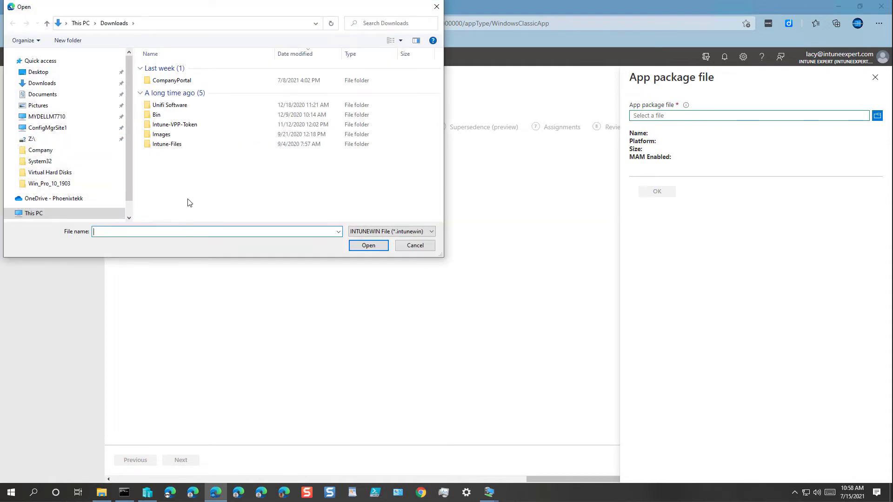
pyautogui.click(8, 213)
pyautogui.click(37, 161)
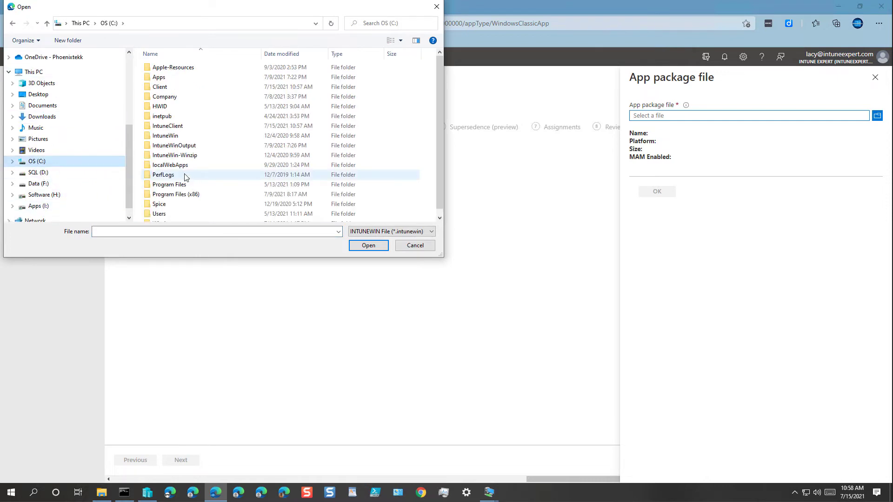
pyautogui.doubleClick(166, 126)
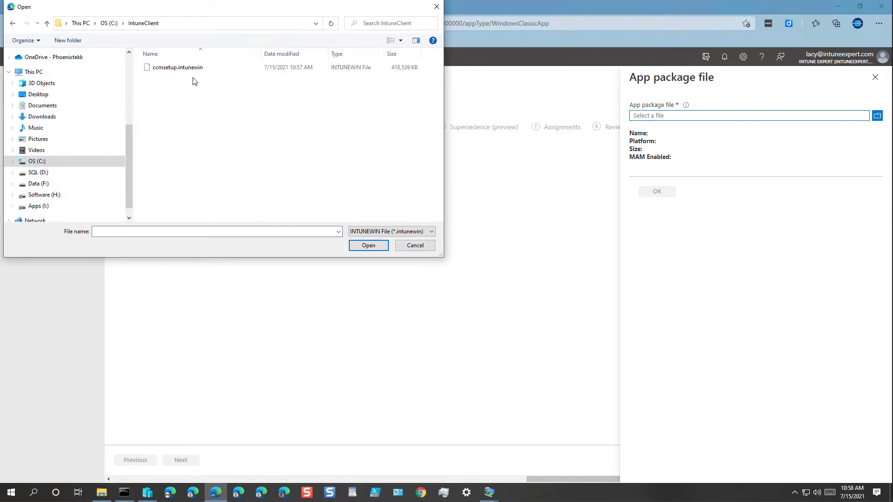
pyautogui.doubleClick(185, 70)
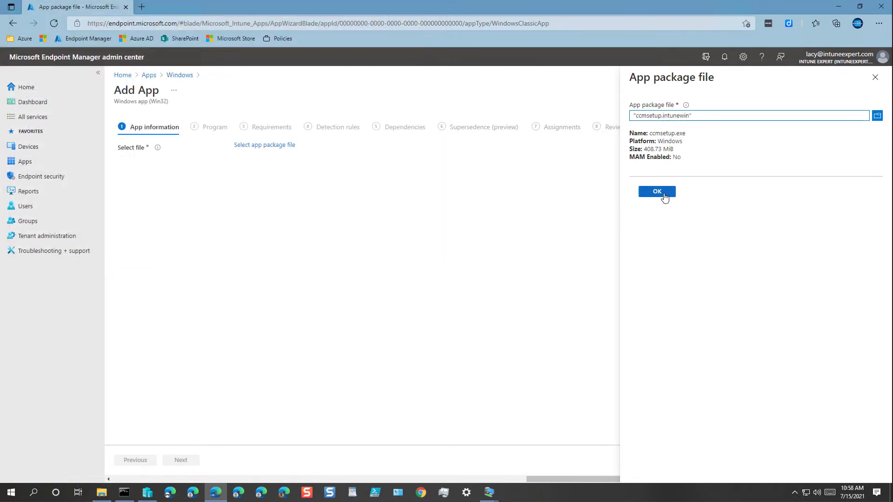
pyautogui.click(657, 192)
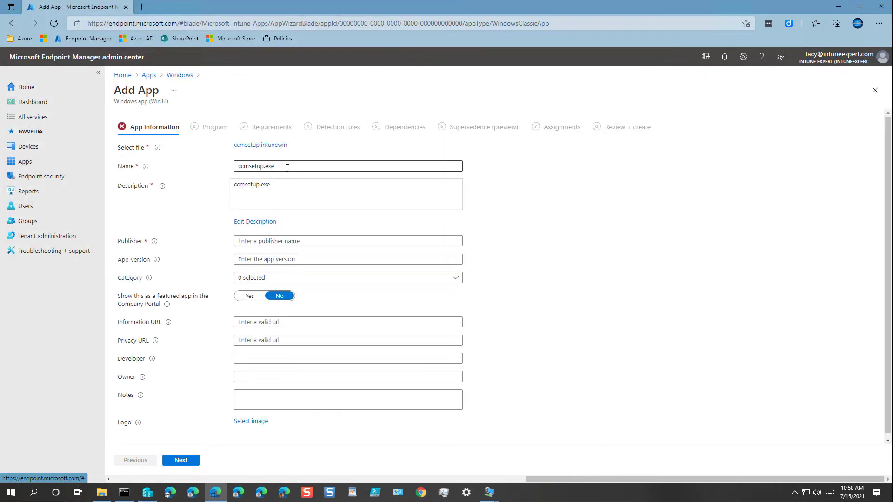
# Change the app name to SCCM Client.
pyautogui.moveTo(287, 166); pyautogui.dragTo(214, 167)
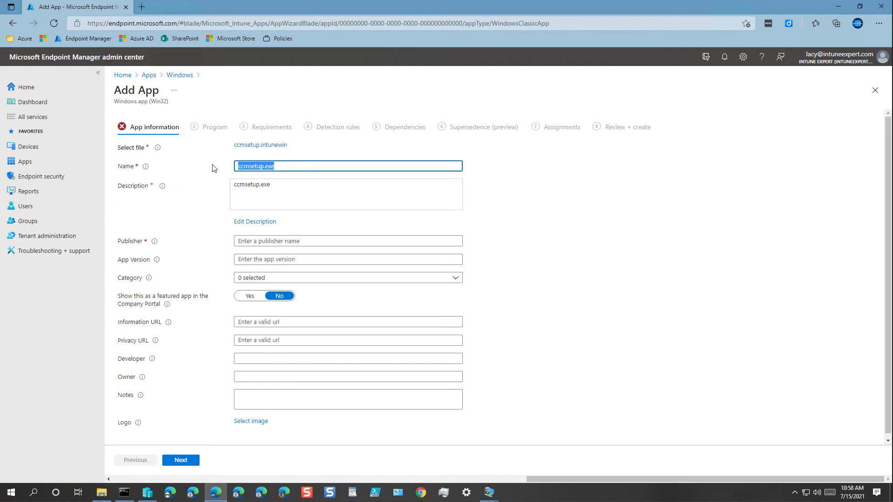
pyautogui.write('Endpoint ')
pyautogui.write('Clien')
pyautogui.hotkey('ctrl', 'shift', 'Right')
pyautogui.write('SCCM')
pyautogui.press('Tab')
pyautogui.press('Tab')
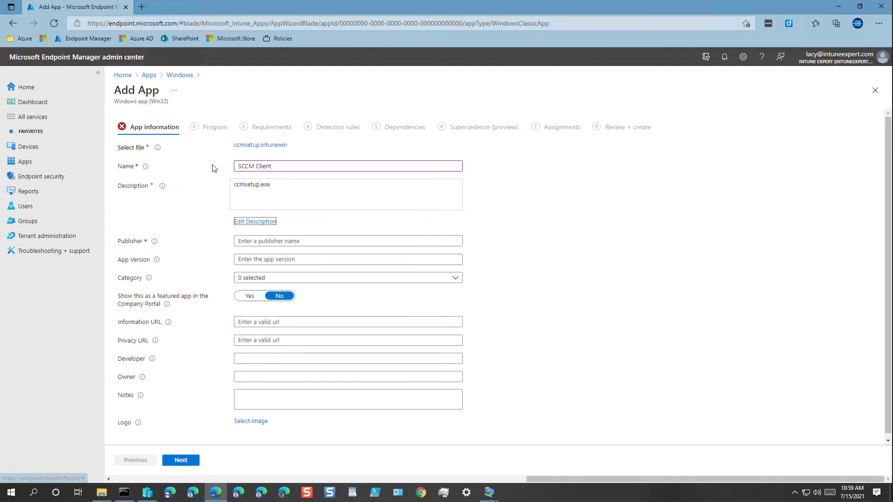
# Edit the app description to read "File to run setup: ccmsetup.exe".
pyautogui.click(257, 223)
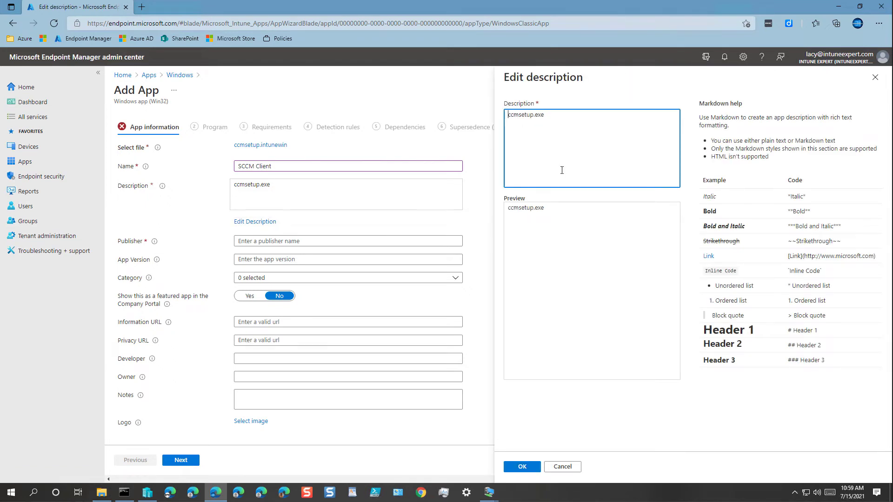
pyautogui.write('File to run')
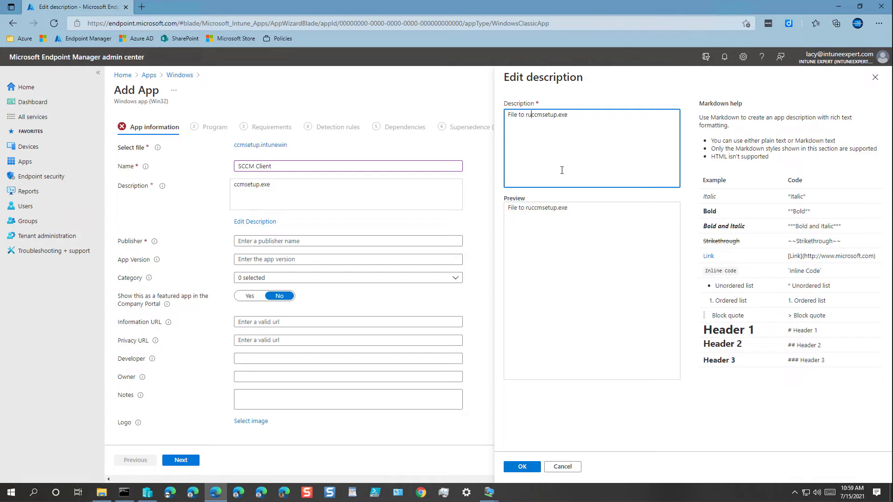
pyautogui.write(' ser')
pyautogui.write('up:')
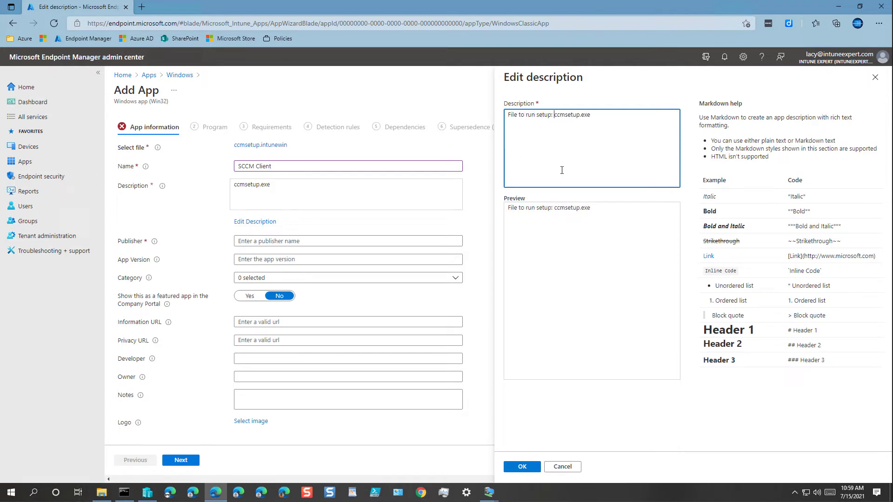
pyautogui.click(523, 465)
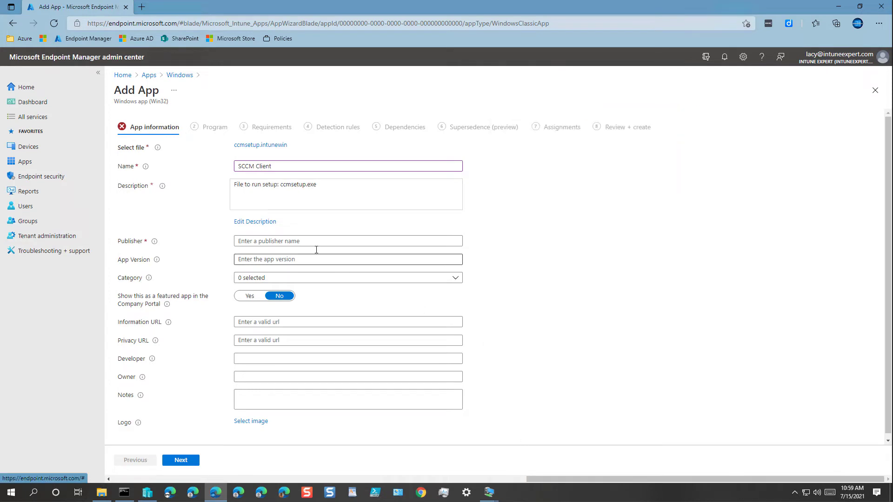
# Set the publisher to Intune Expert and the app version to v1.
pyautogui.click(298, 244)
pyautogui.write('Inter')
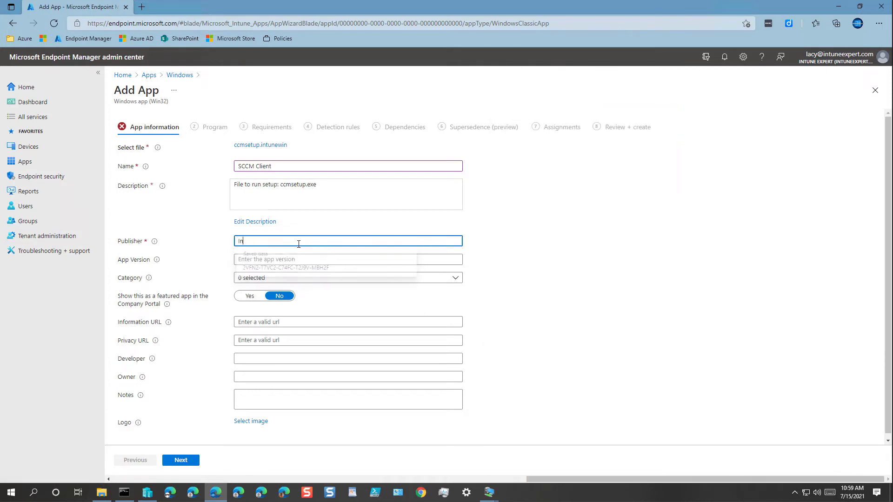
pyautogui.press('BackSpace')
pyautogui.press('BackSpace')
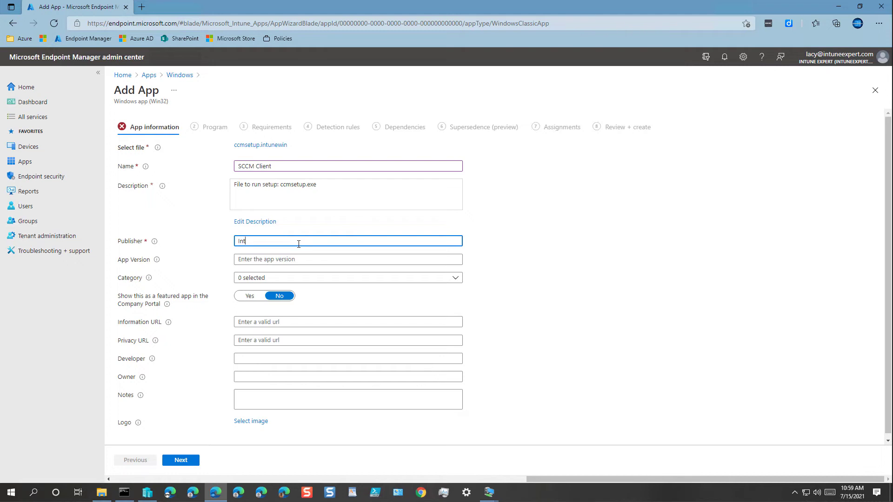
pyautogui.write('une Expert')
pyautogui.click(292, 260)
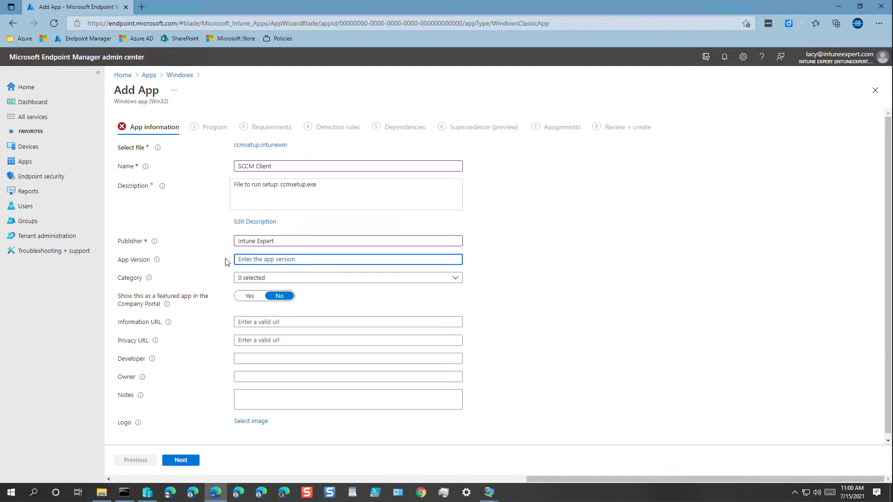
pyautogui.write('v1')
# Assign the Business category, feature the app in the Company Portal, and continue to the Program settings.
pyautogui.click(244, 279)
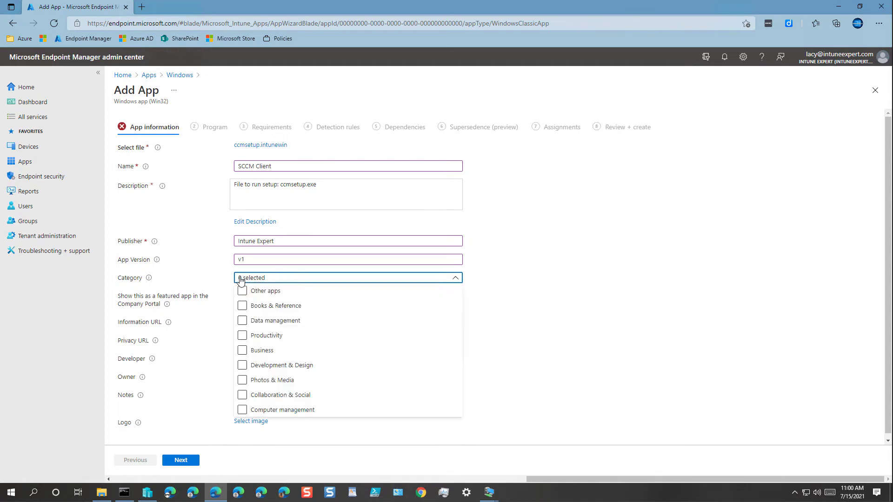
pyautogui.click(242, 335)
pyautogui.click(241, 349)
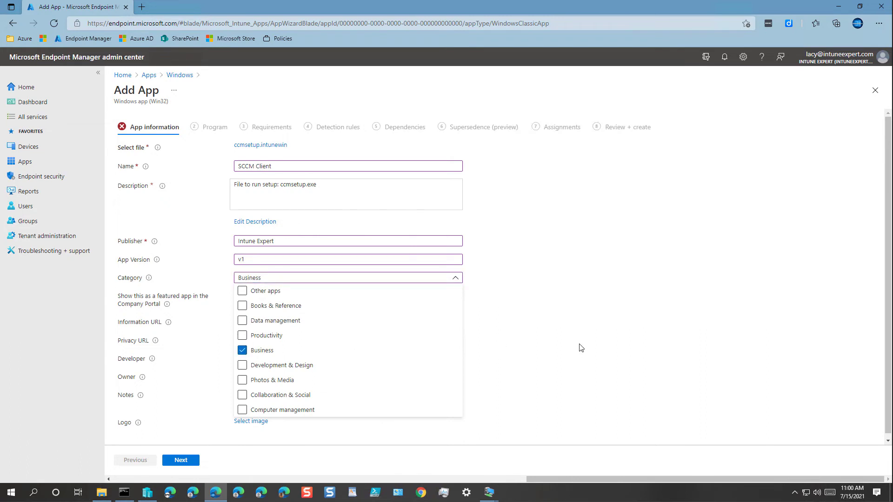
pyautogui.click(584, 353)
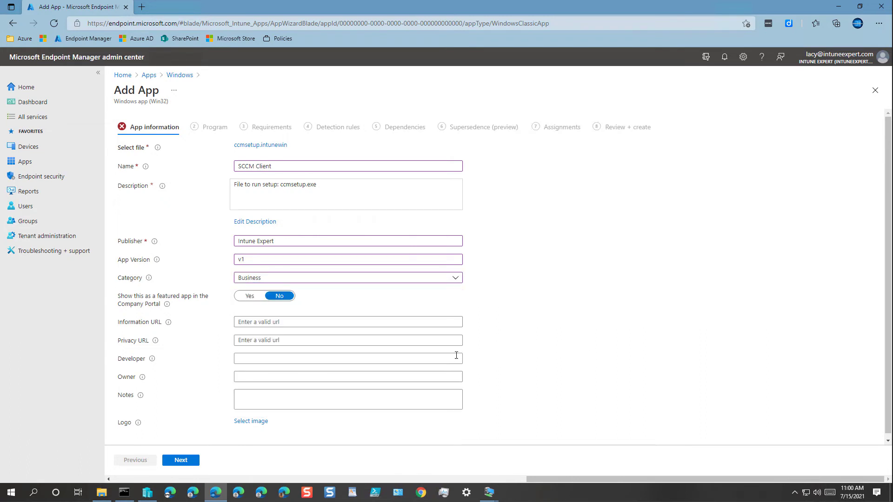
pyautogui.click(254, 298)
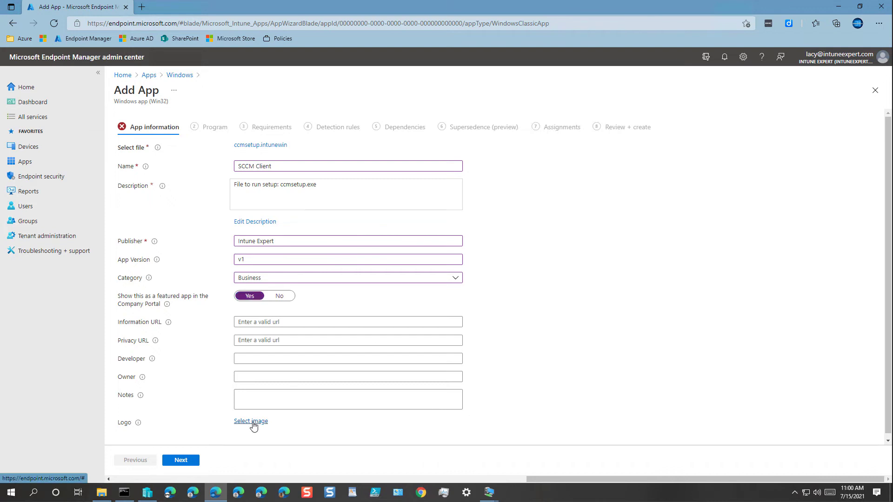
pyautogui.click(192, 461)
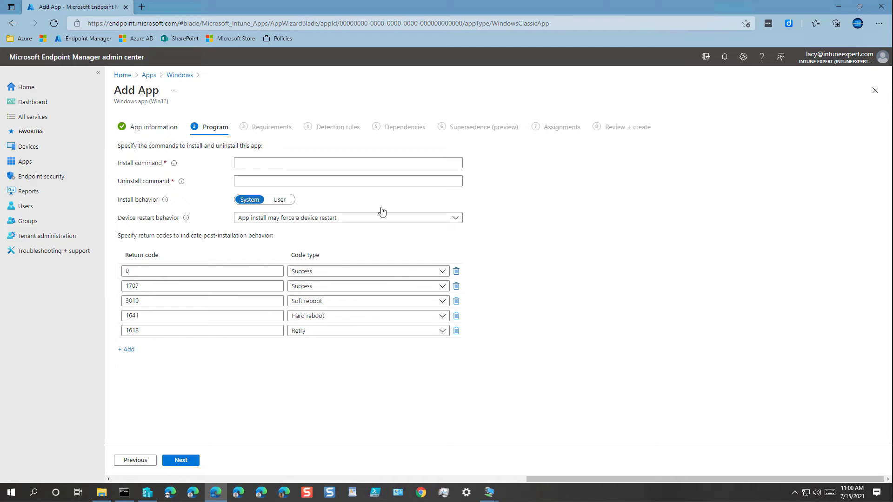
# Paste the copied ccmsetup.exe command line, with SMSSITECODE=MD1 through SMSCACHESIZE=10240, as the install command.
pyautogui.moveTo(124, 492)
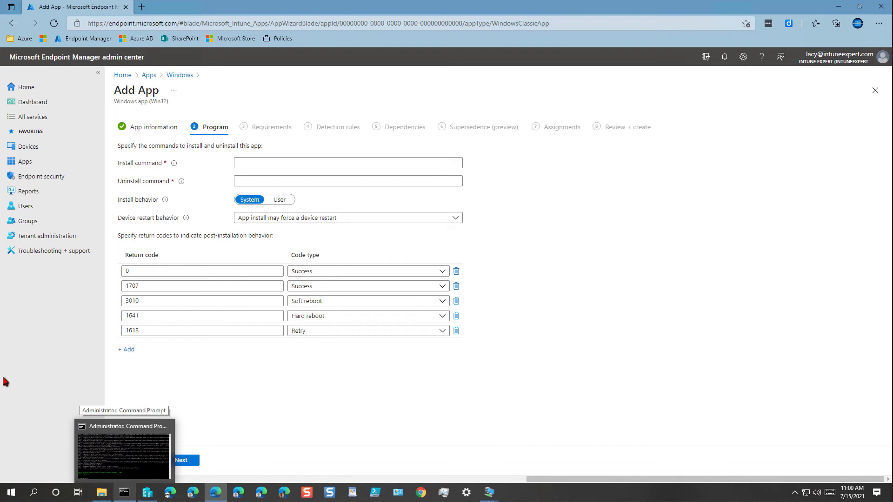
pyautogui.click(255, 162)
pyautogui.hotkey('ctrl', 'v')
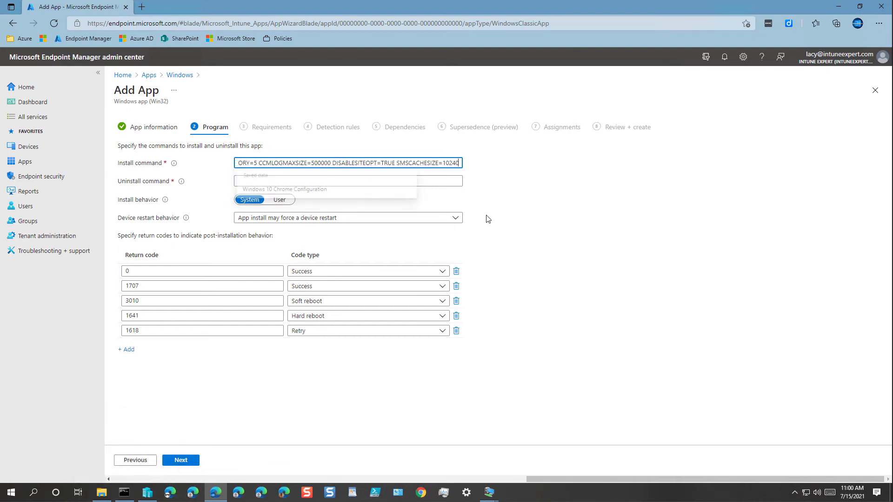
pyautogui.click(586, 228)
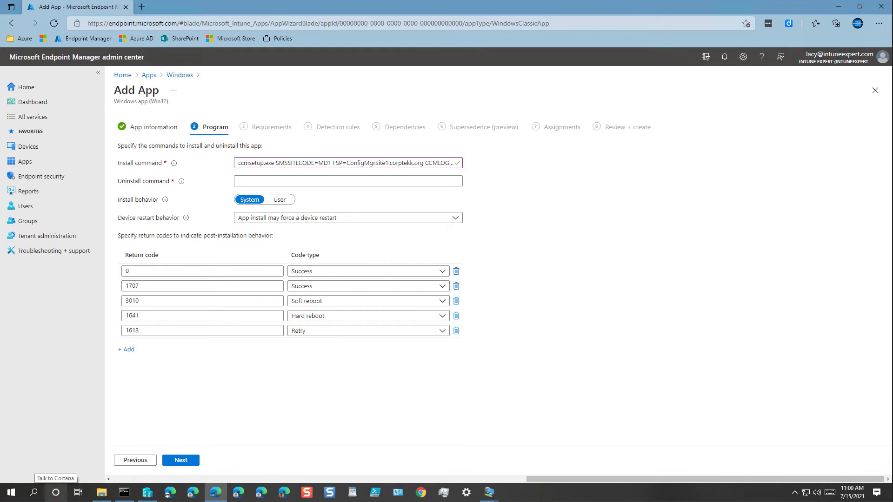
# Set the uninstall command to ccmsetup.exe /Uninstall and the device restart behavior to No specific action, completing the Program settings.
pyautogui.click(245, 180)
pyautogui.write('ccmsetup.exe /Uninstall')
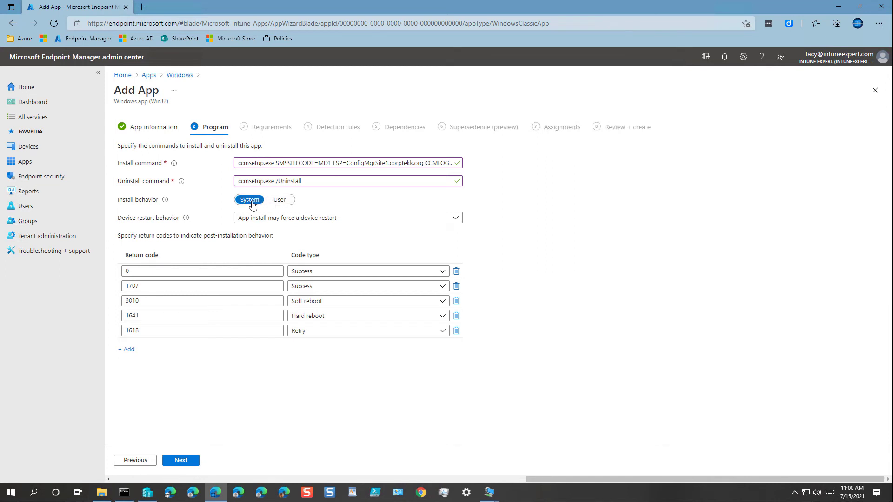
pyautogui.click(256, 219)
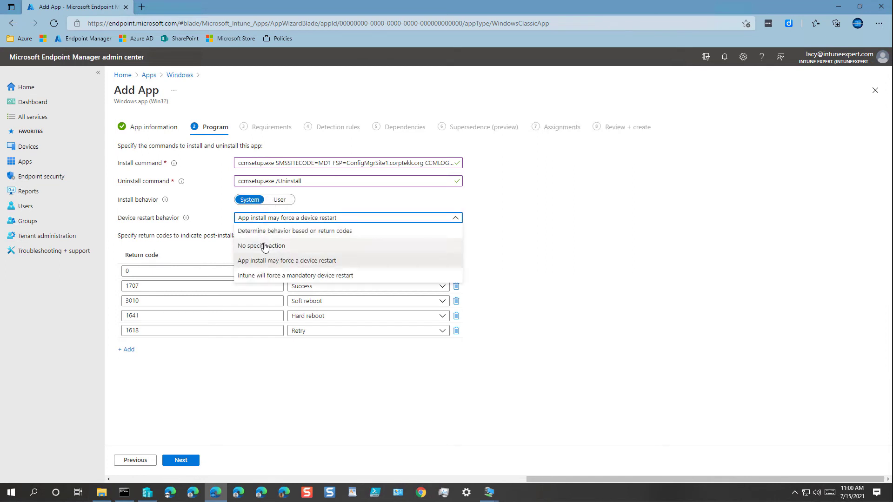
pyautogui.click(265, 246)
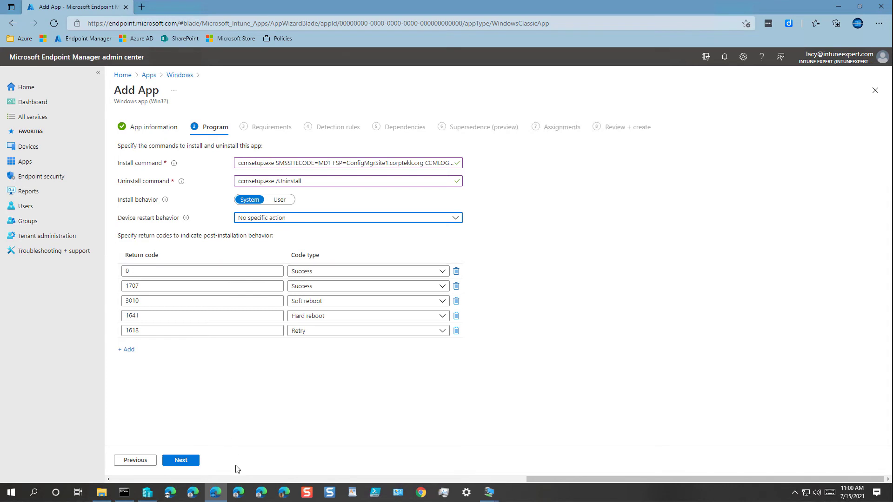
pyautogui.click(188, 461)
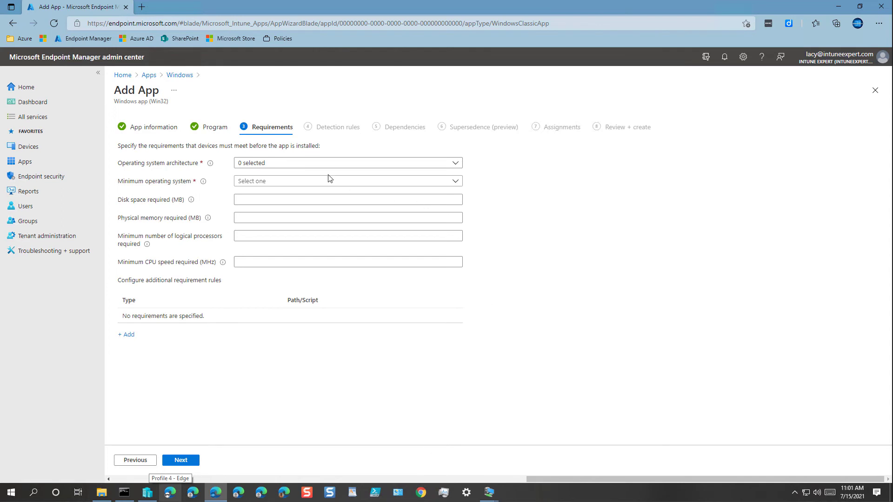
# Require 64-bit architecture and Windows 10 1909 as the minimum operating system, and continue to the detection rules.
pyautogui.click(314, 168)
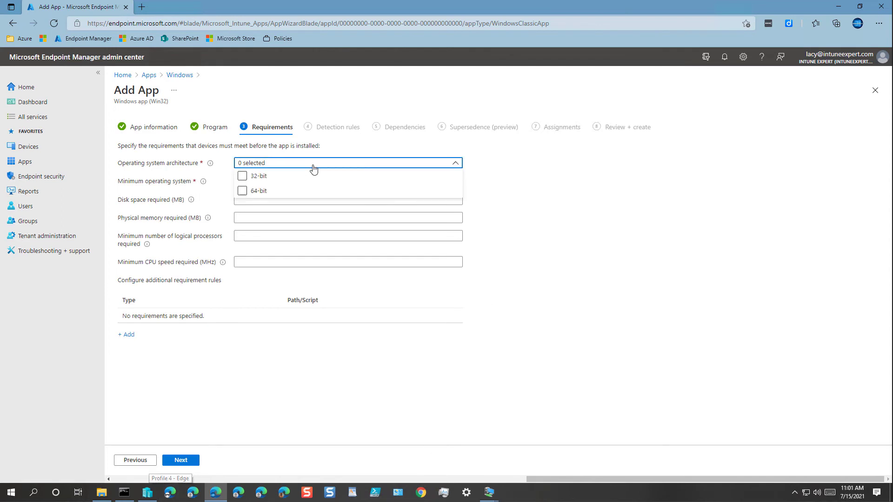
pyautogui.click(242, 191)
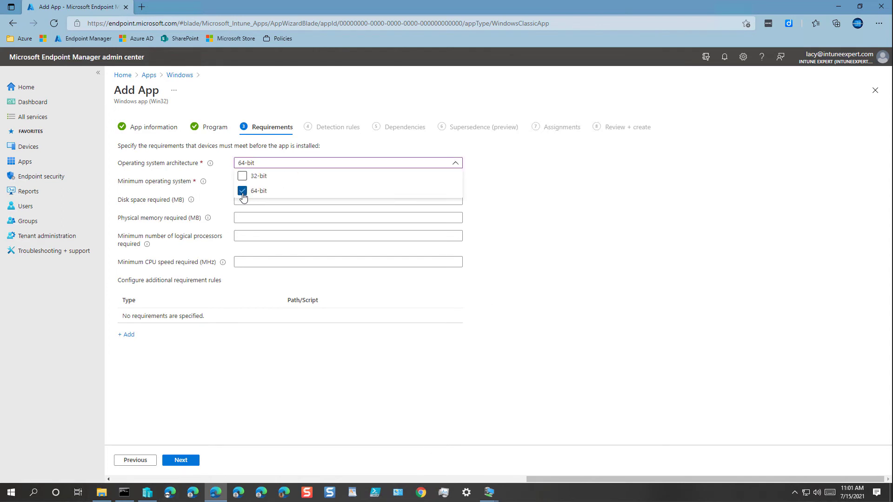
pyautogui.click(294, 380)
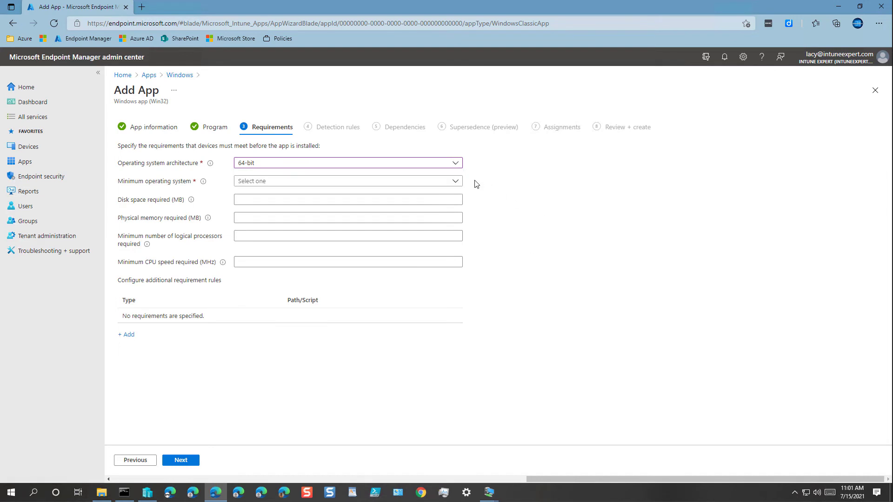
pyautogui.click(456, 182)
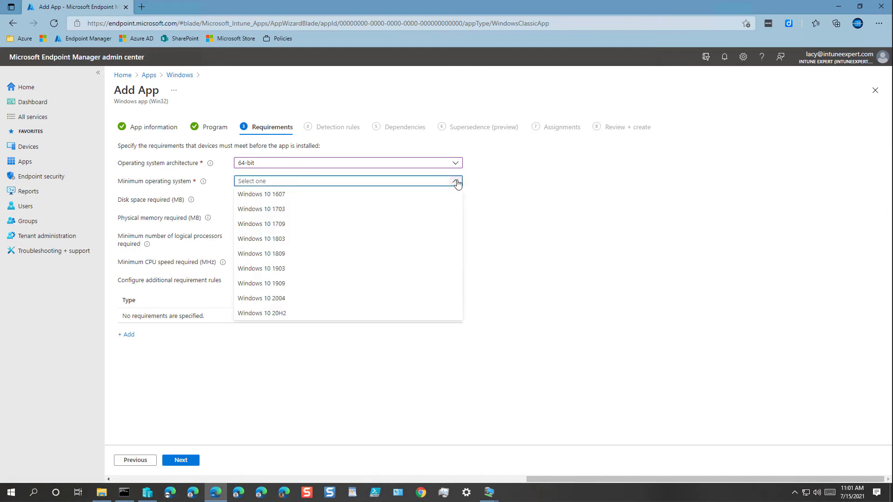
pyautogui.click(299, 283)
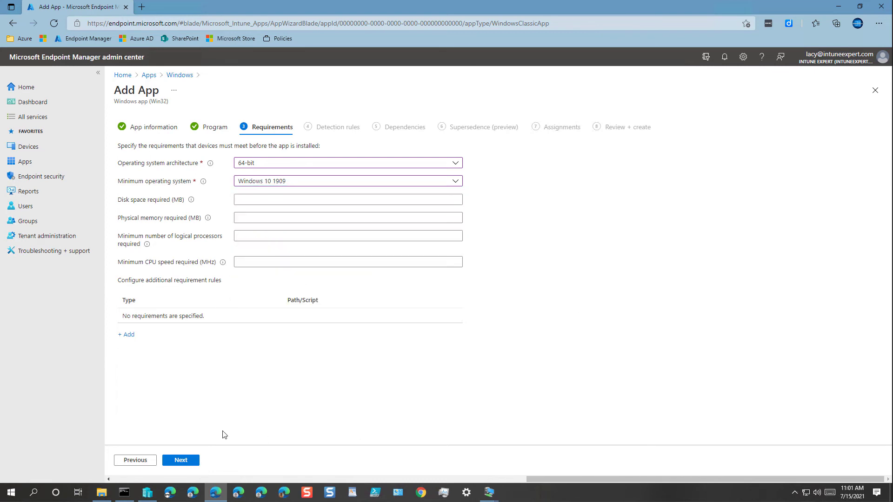
pyautogui.click(196, 462)
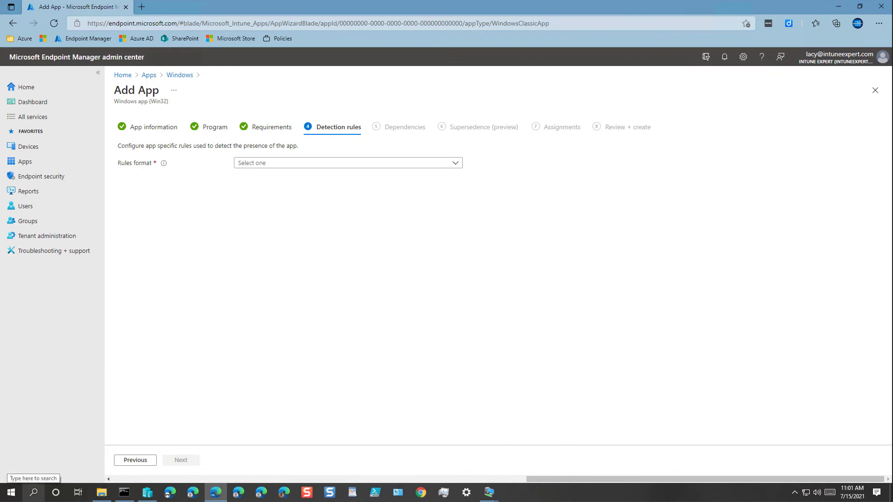
# Set the detection rules format to Manually configure detection rules.
pyautogui.click(401, 171)
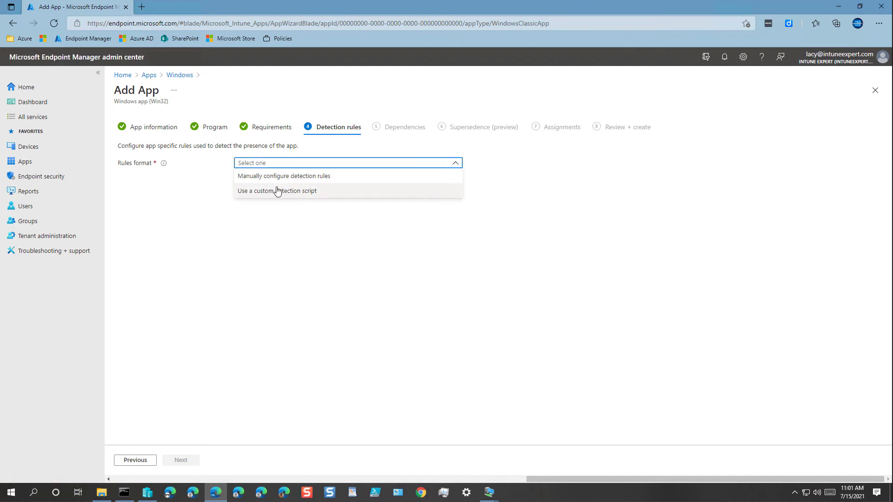
pyautogui.click(289, 177)
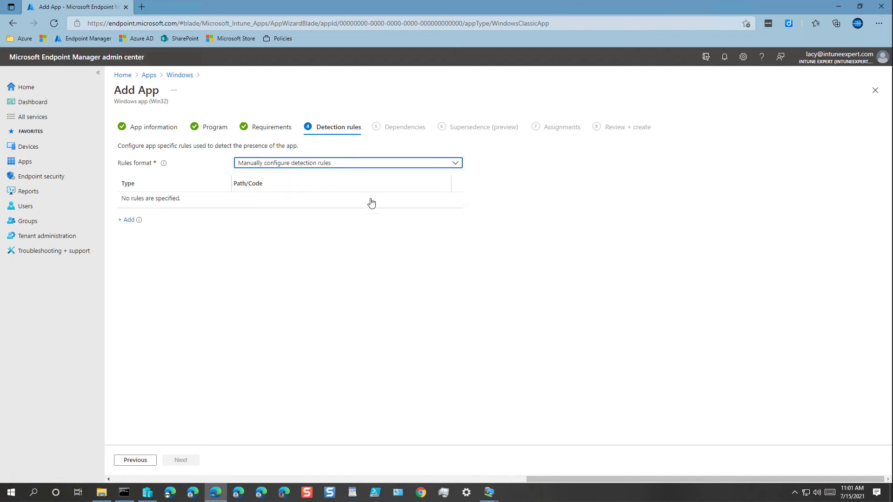
# Add a detection rule of type File with the path C:\Windows\CCM\.
pyautogui.click(133, 223)
pyautogui.moveTo(125, 492)
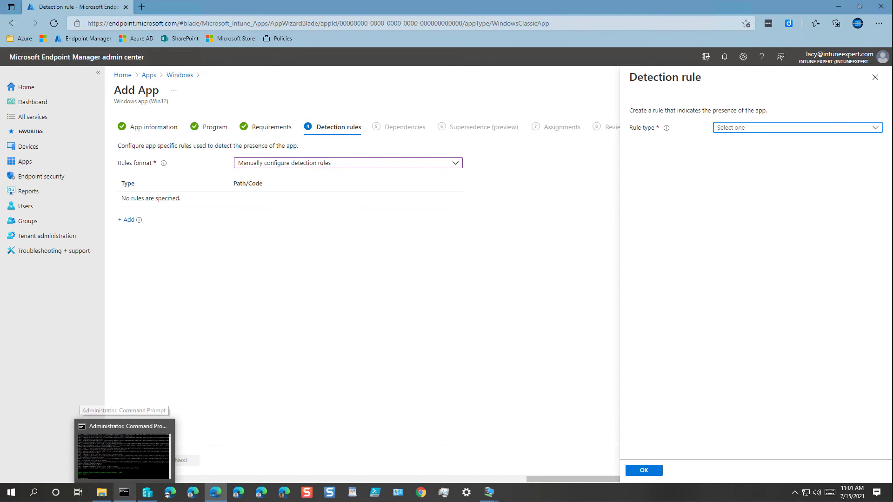
pyautogui.click(735, 129)
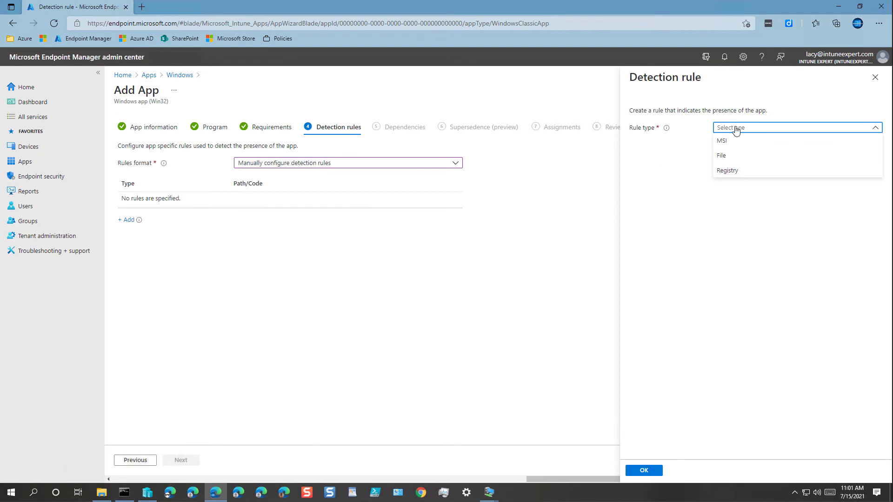
pyautogui.click(733, 163)
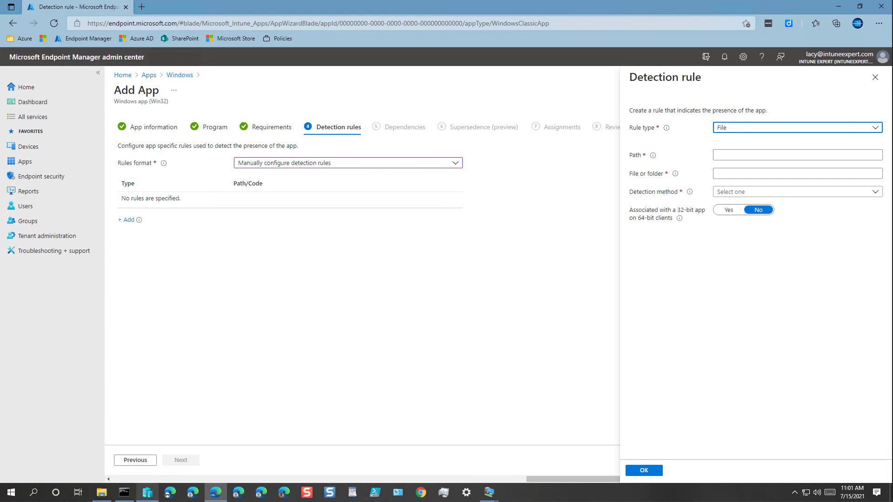
pyautogui.moveTo(167, 495)
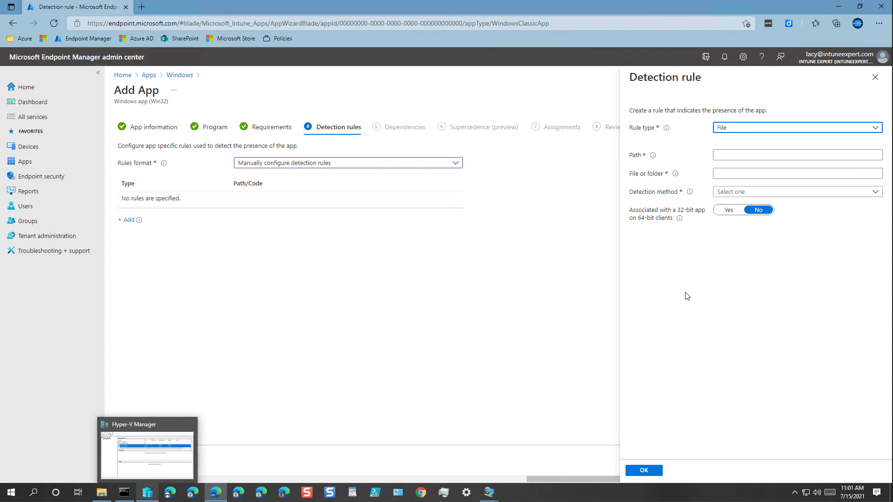
pyautogui.click(726, 155)
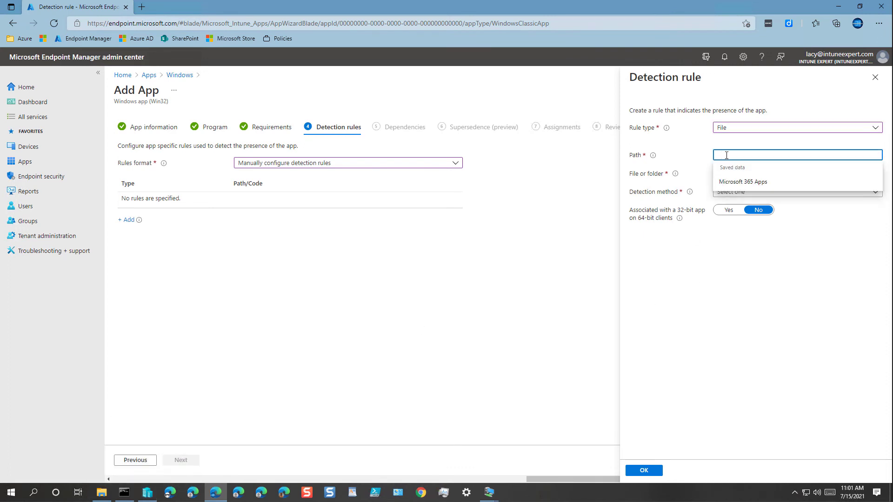
pyautogui.write('C:\\Windows\\CCM\\')
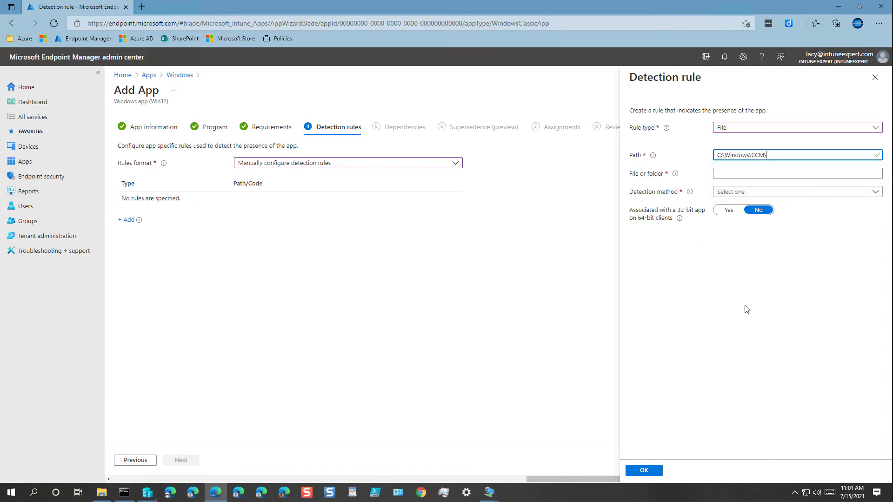
# Set the rule's file to CcmExec.exe with the detection method File or folder exists, and save the rule.
pyautogui.click(740, 173)
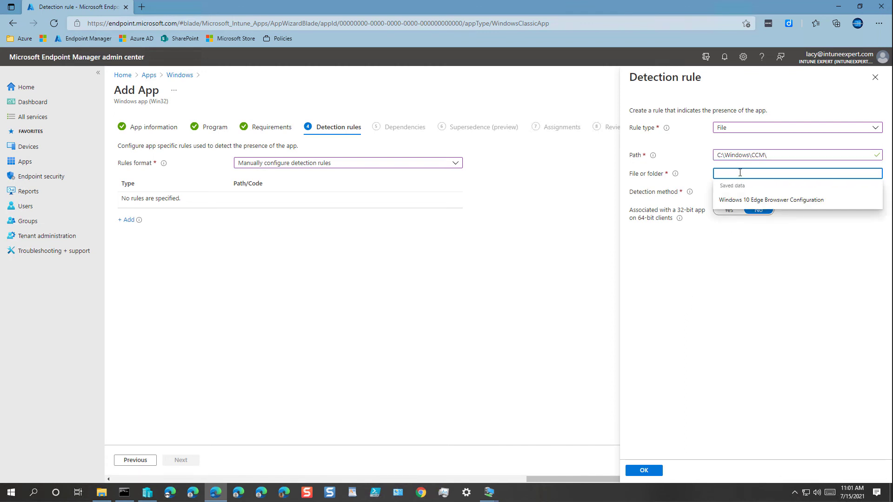
pyautogui.write('CcmExec.exe')
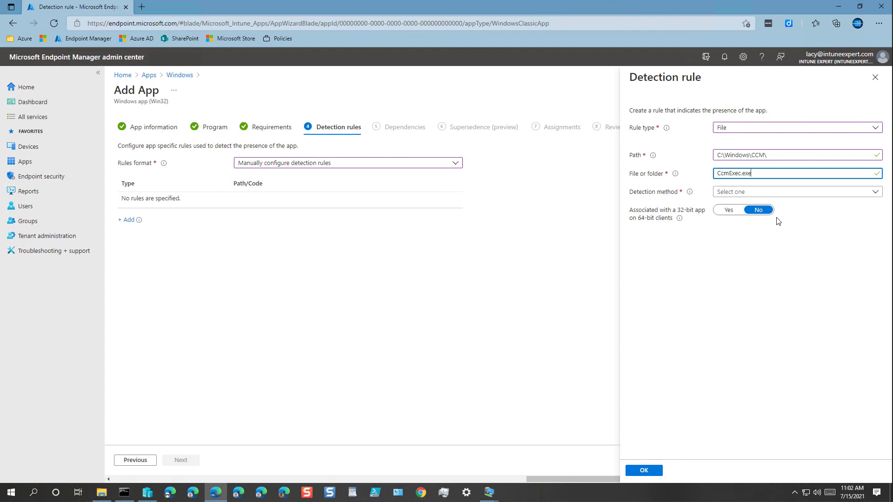
pyautogui.click(769, 192)
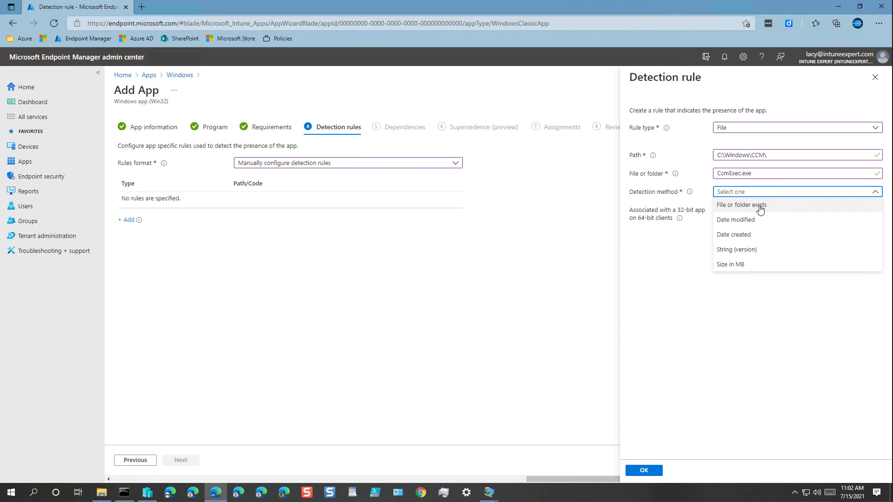
pyautogui.click(765, 209)
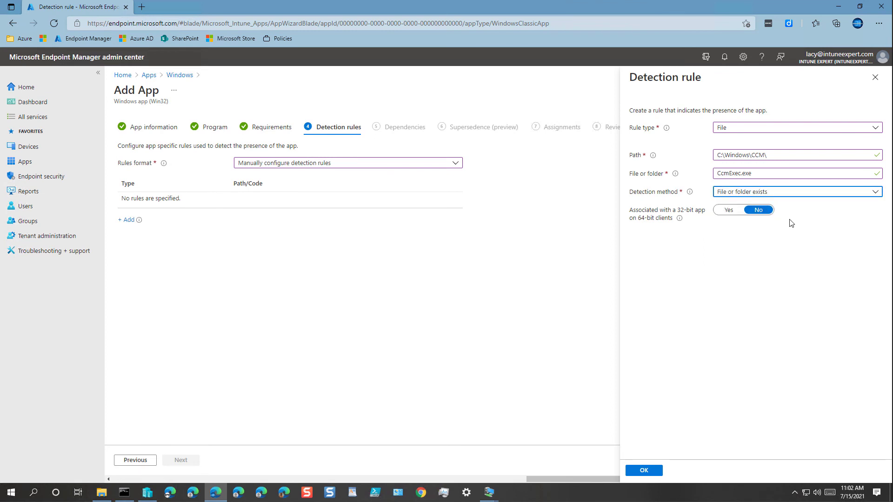
pyautogui.click(790, 224)
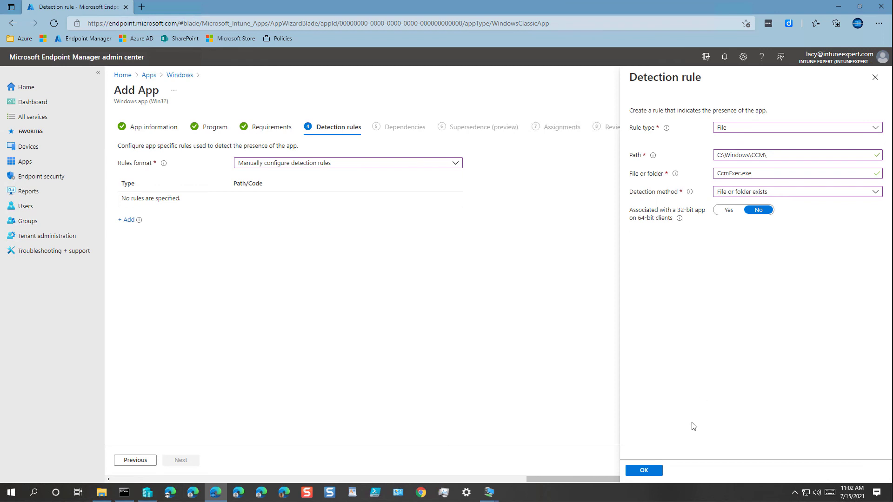
pyautogui.click(657, 470)
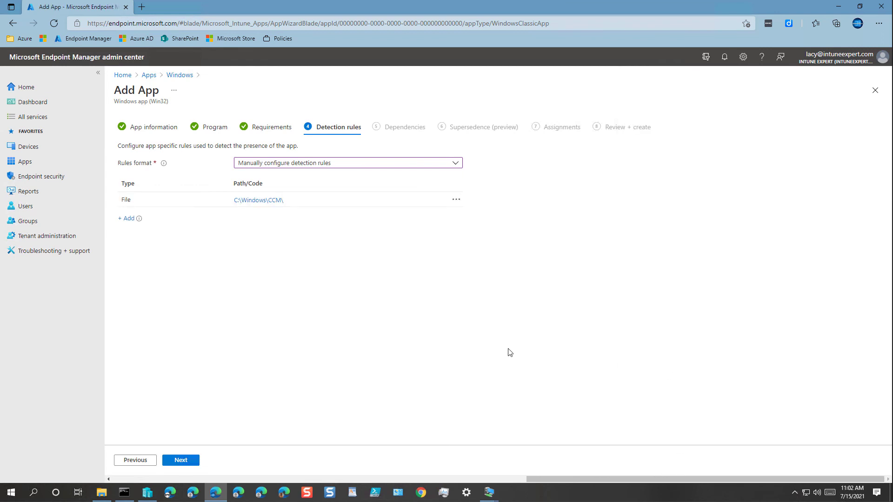
# Continue to the app's assignments without adding any dependencies or superseded apps.
pyautogui.click(188, 463)
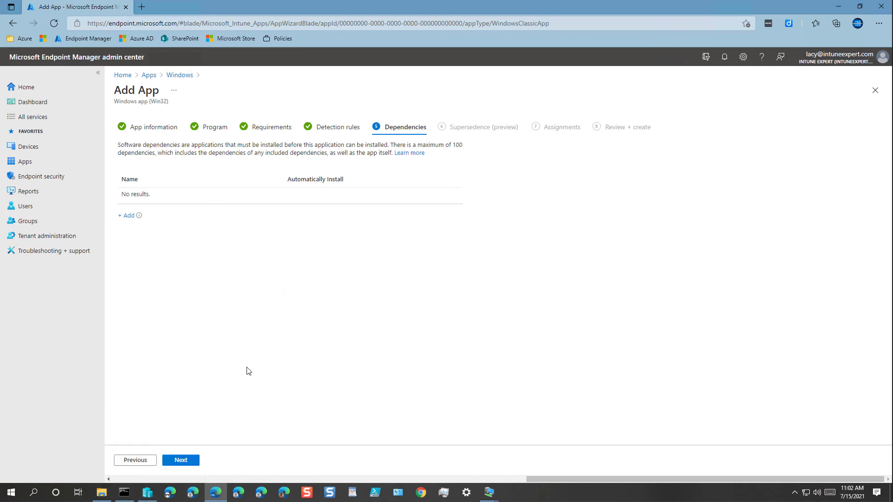
pyautogui.click(190, 464)
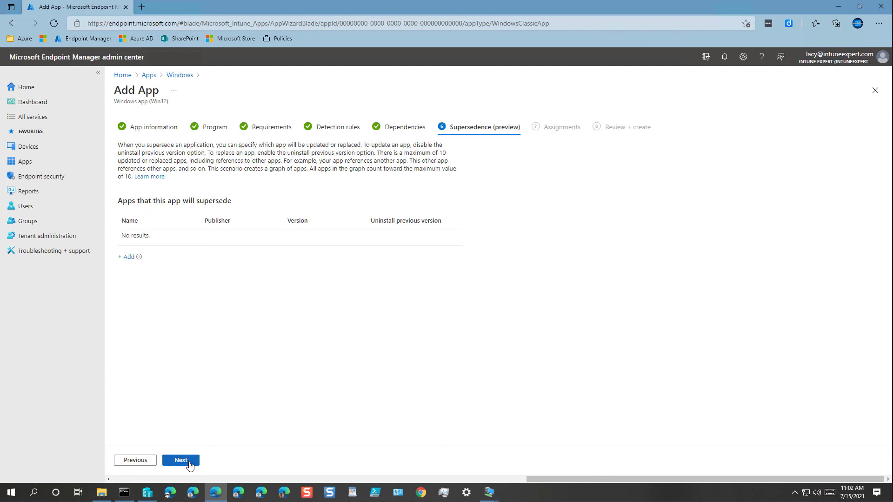
pyautogui.click(190, 460)
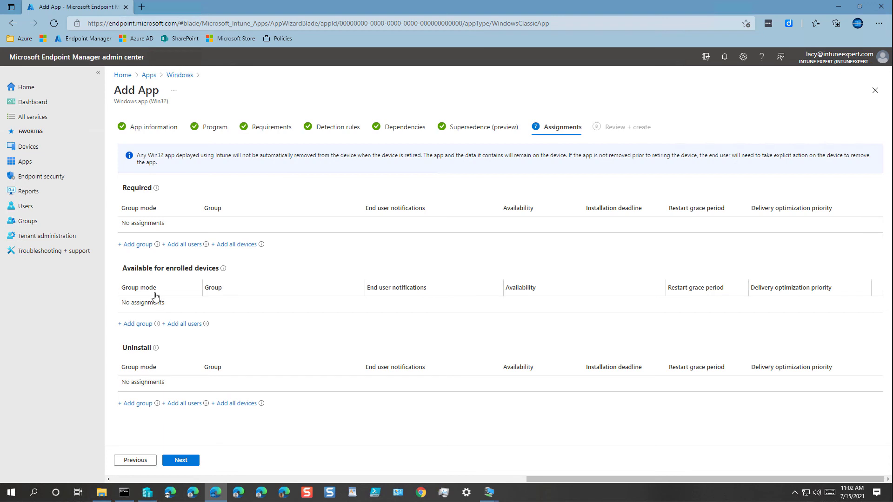
# Make the app available for enrolled devices to the Intune-All-Users group, and create the app.
pyautogui.click(151, 324)
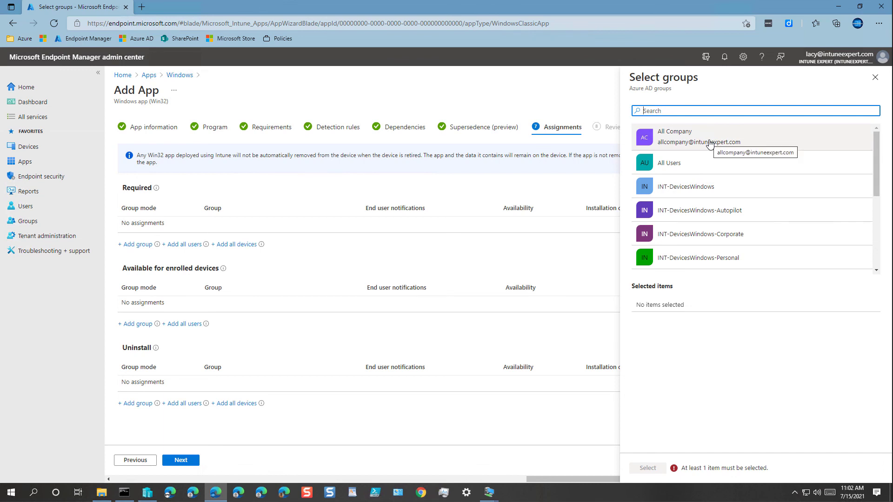
pyautogui.write('intun')
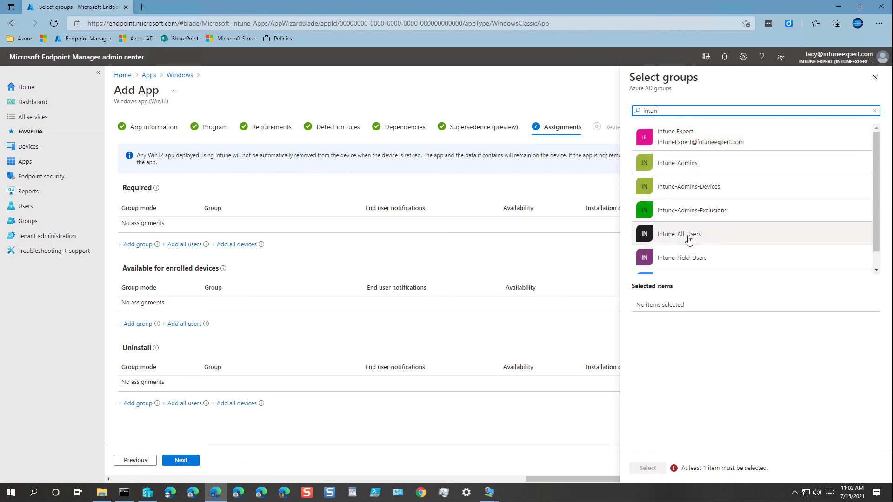
pyautogui.click(689, 239)
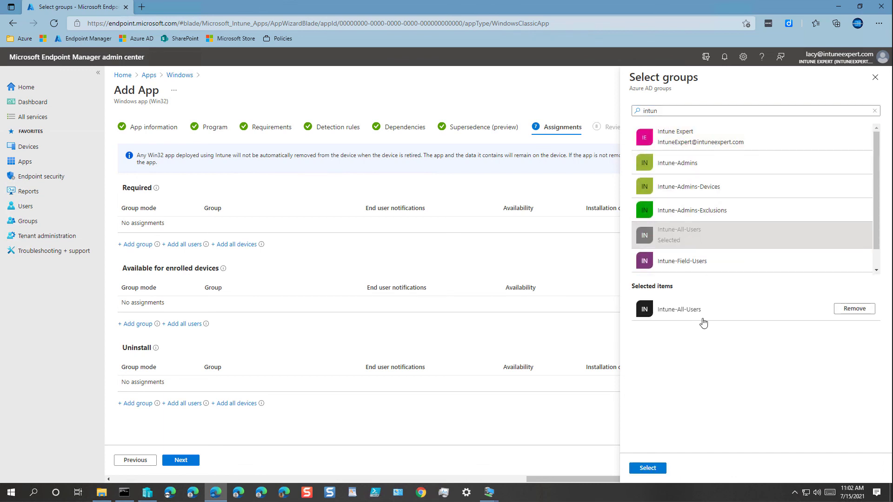
pyautogui.click(647, 468)
pyautogui.click(171, 461)
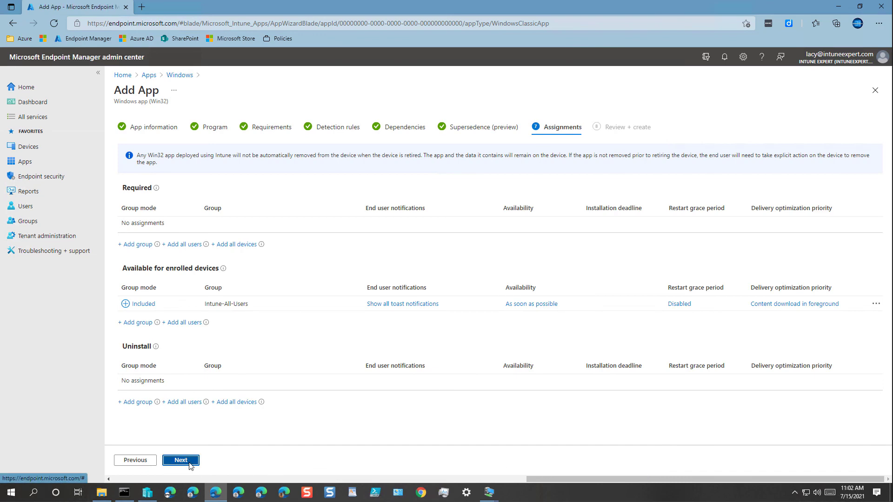
pyautogui.click(193, 461)
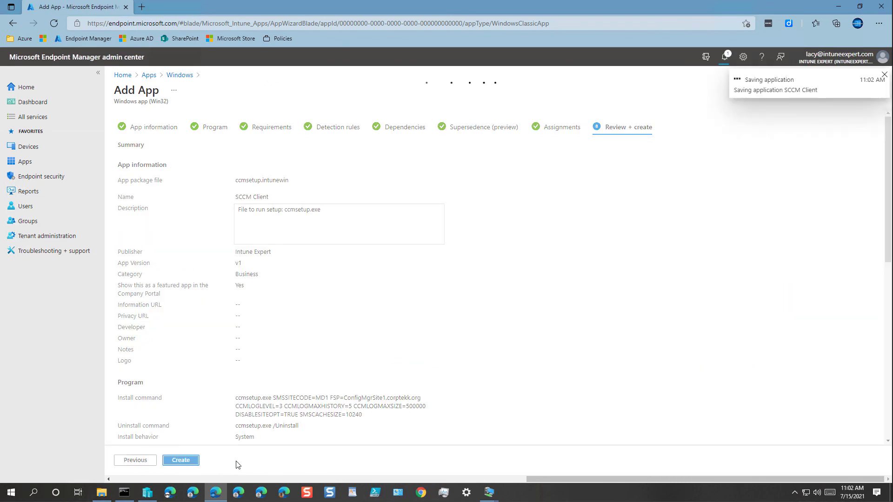